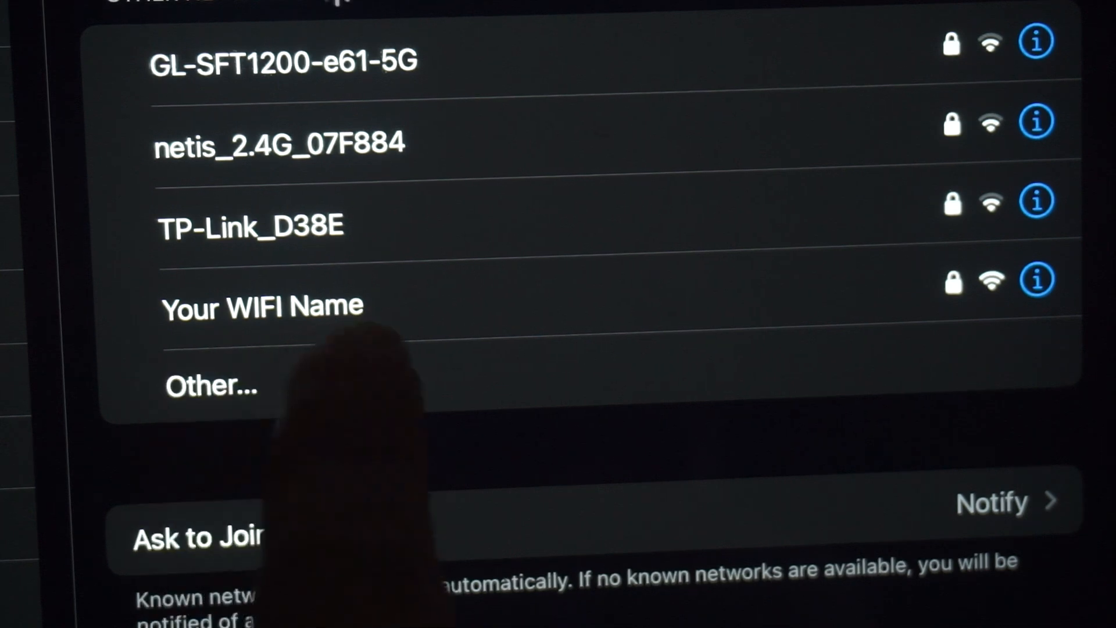
Join the 'Your WIFI Name' network on the iPad with its Wi-Fi password.
{"action": "left_click", "coordinate": [308, 317]}
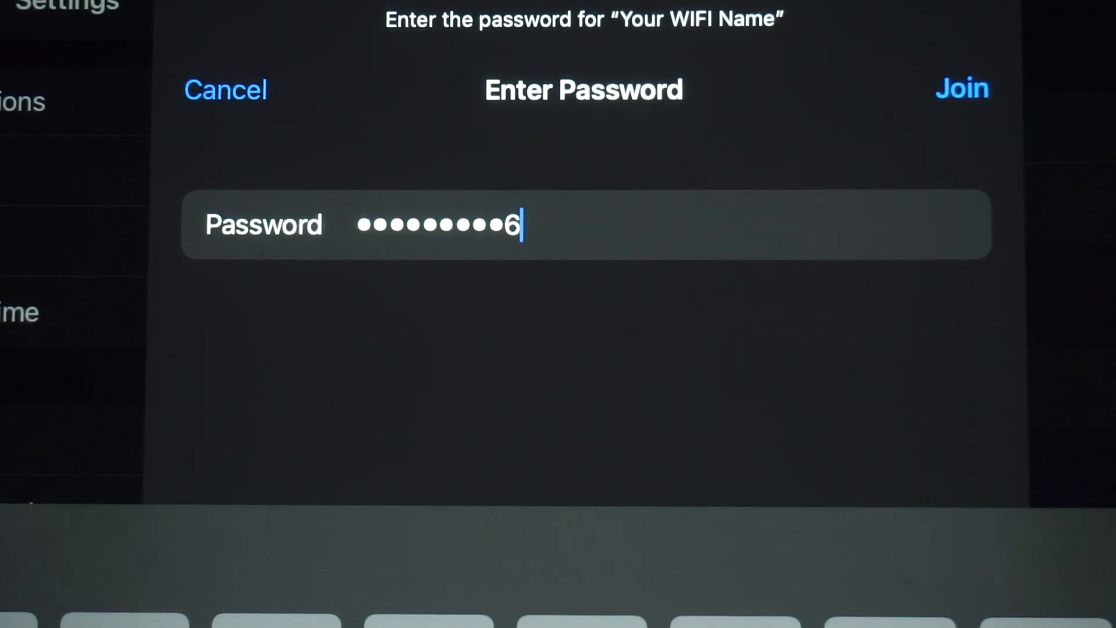
{"action": "left_click", "coordinate": [961, 90]}
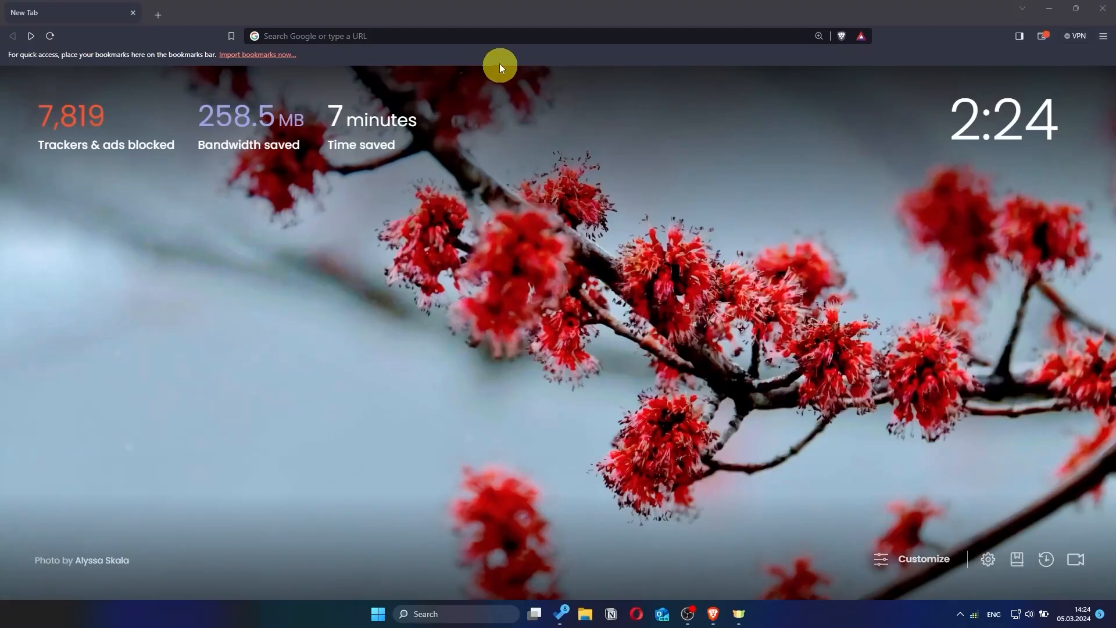
Load the router's admin page at 192.168.8.1 in the browser.
{"action": "left_click", "coordinate": [498, 37]}
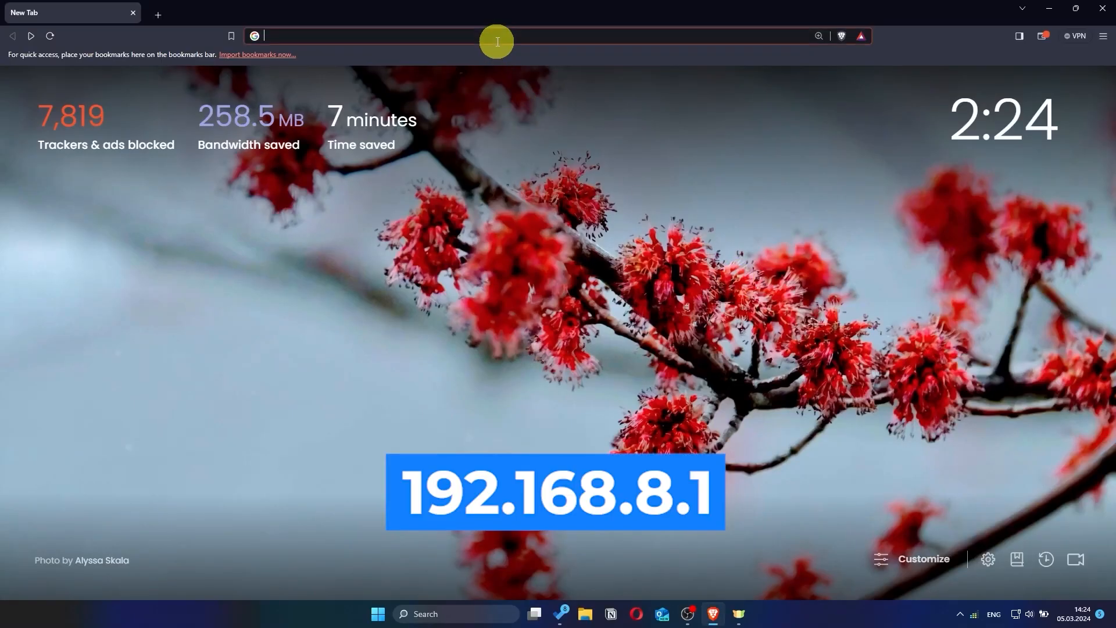
{"action": "type", "text": "192"}
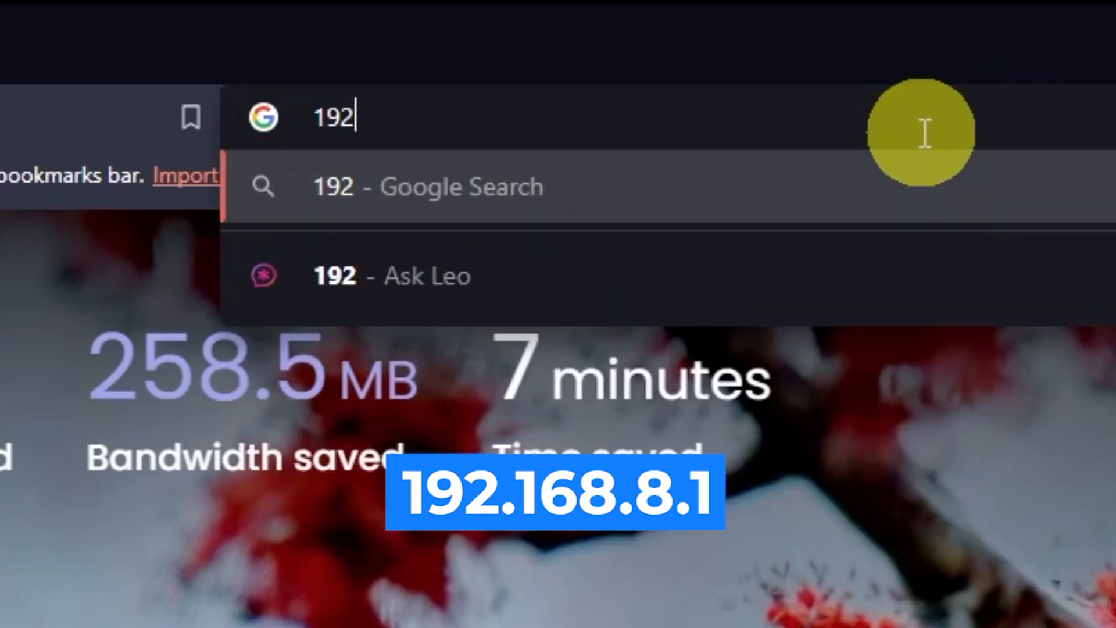
{"action": "type", "text": ".168.8.1"}
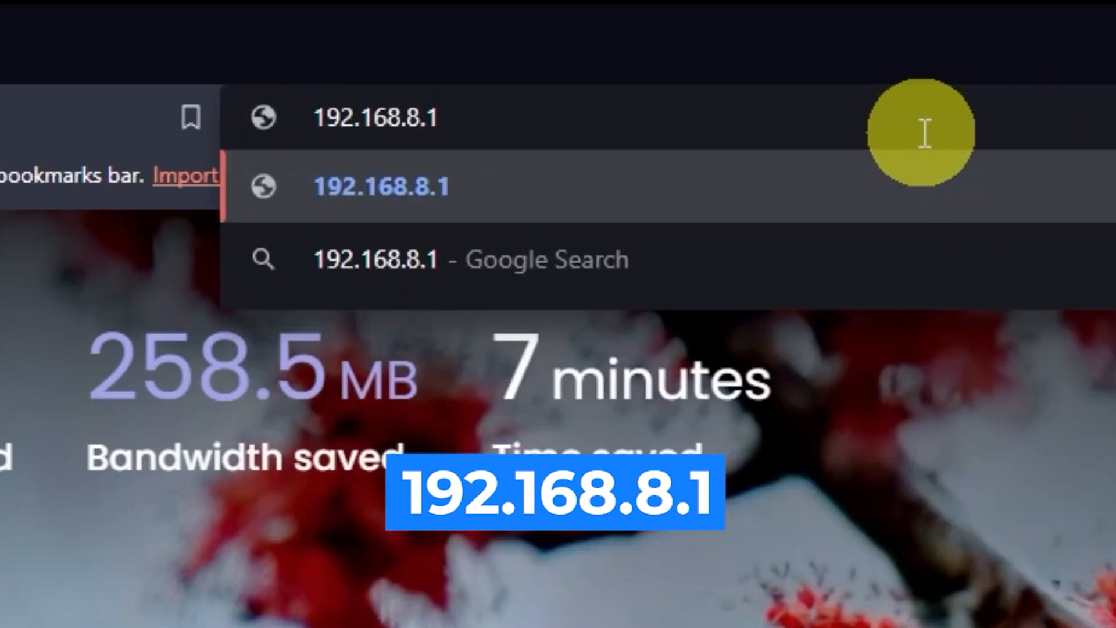
{"action": "key", "text": "Return"}
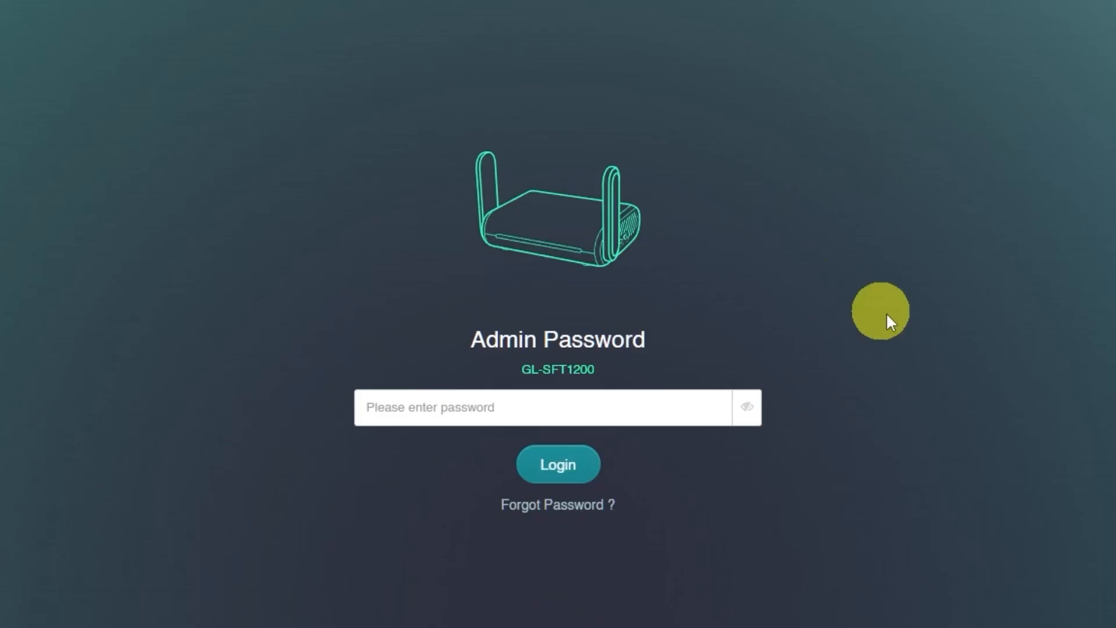
Enter the admin password on the router's login screen.
{"action": "left_click", "coordinate": [570, 405]}
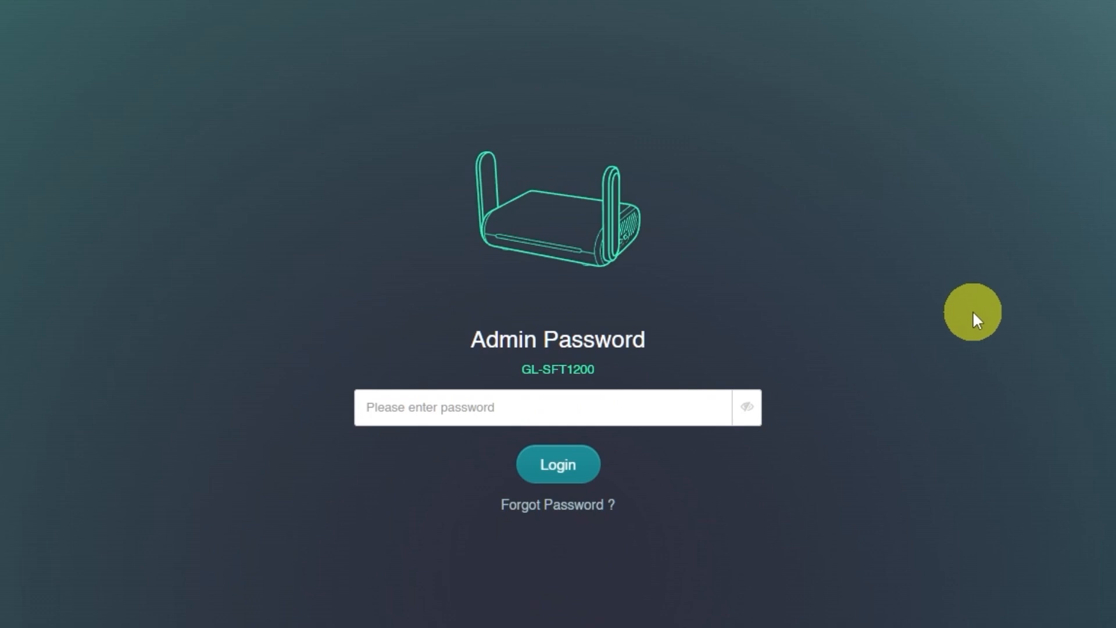
{"action": "type", "text": "•••••"}
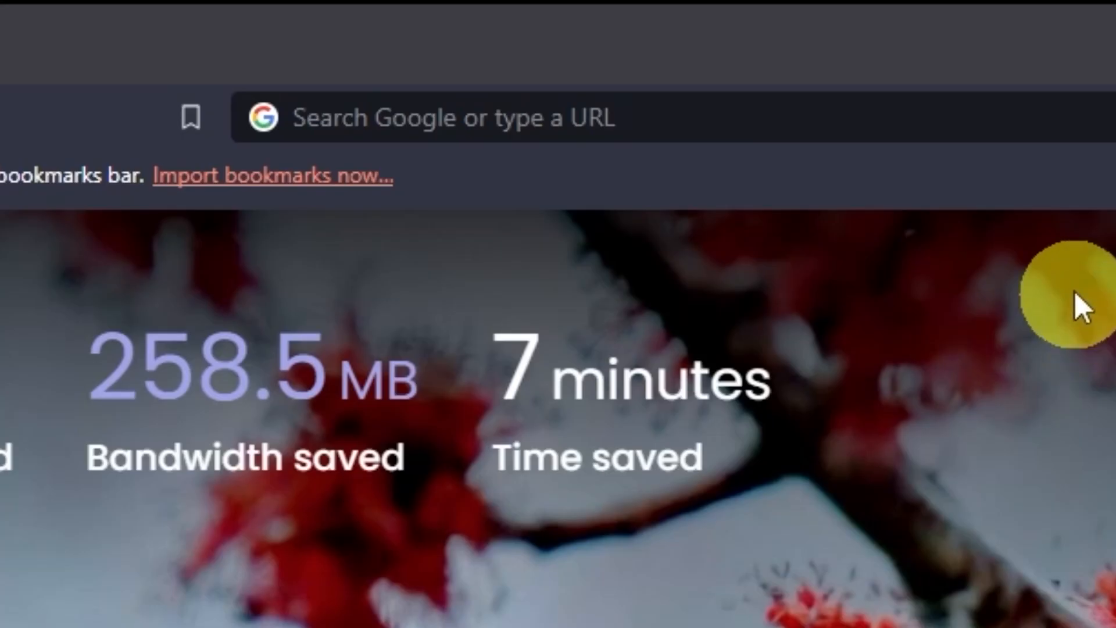
{"action": "left_click", "coordinate": [1021, 134]}
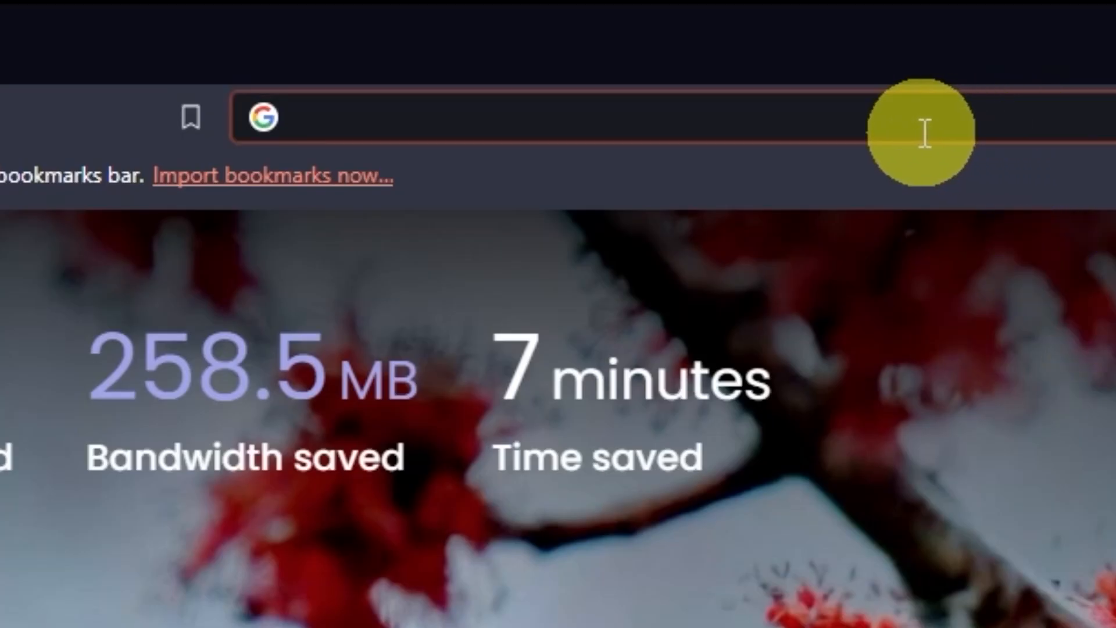
Open the router setup at 192.168.8.1, keep English as the language, and continue.
{"action": "type", "text": "192.1"}
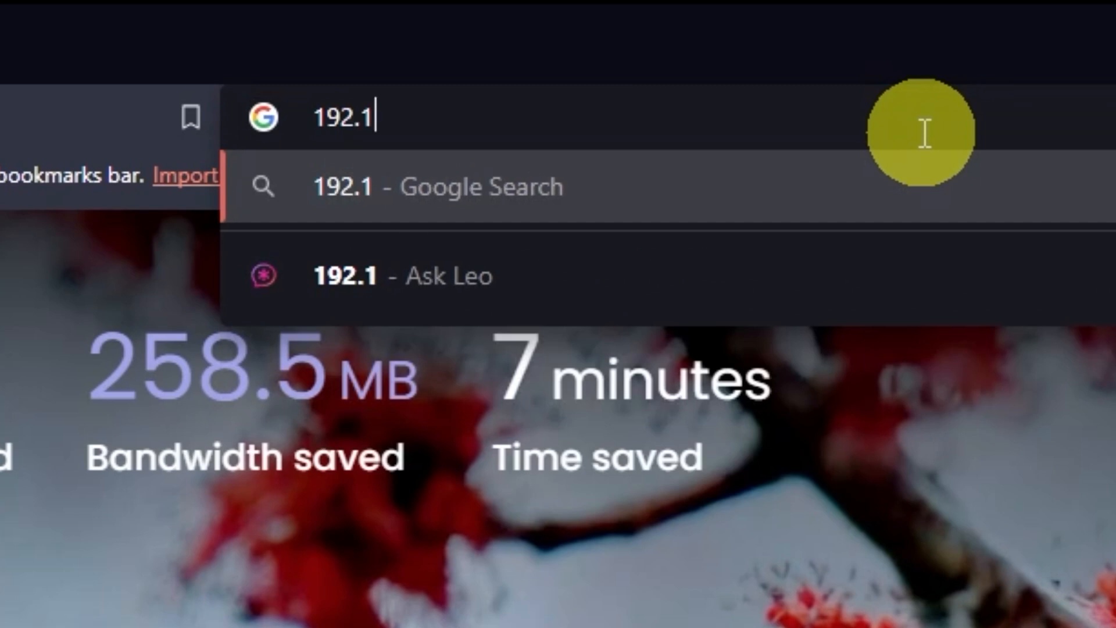
{"action": "type", "text": "68.8."}
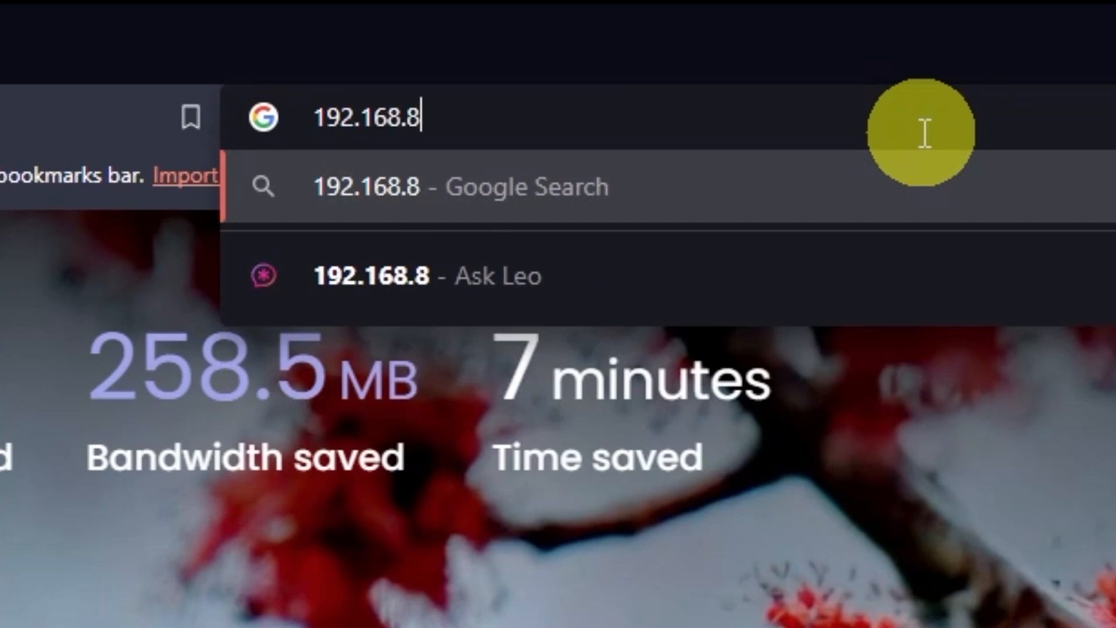
{"action": "type", "text": "1"}
{"action": "key", "text": "Return"}
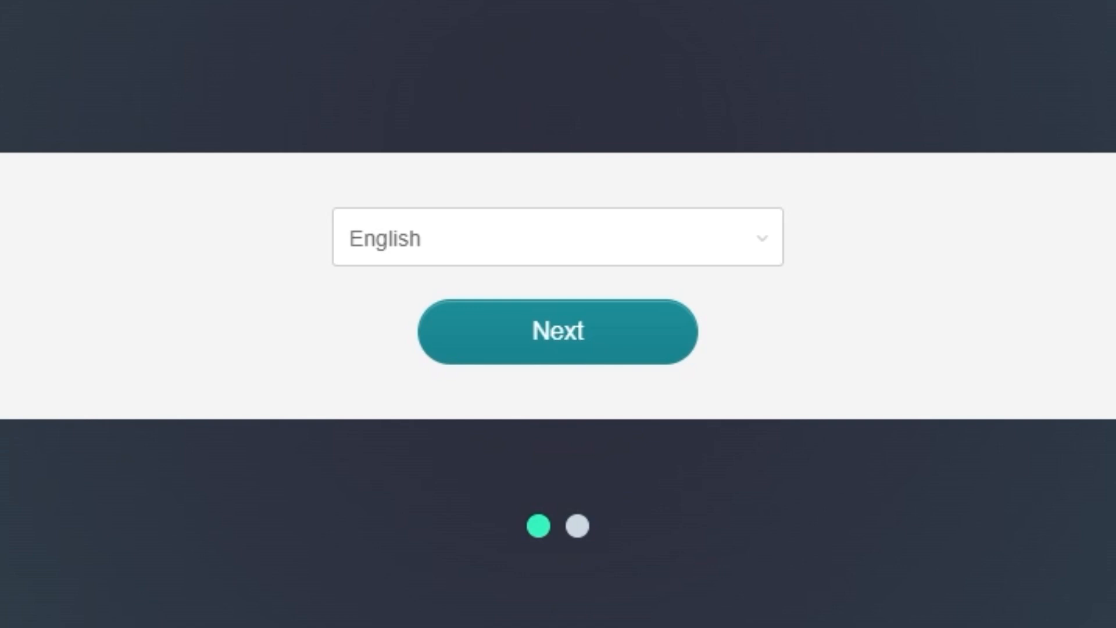
{"action": "left_click", "coordinate": [777, 244]}
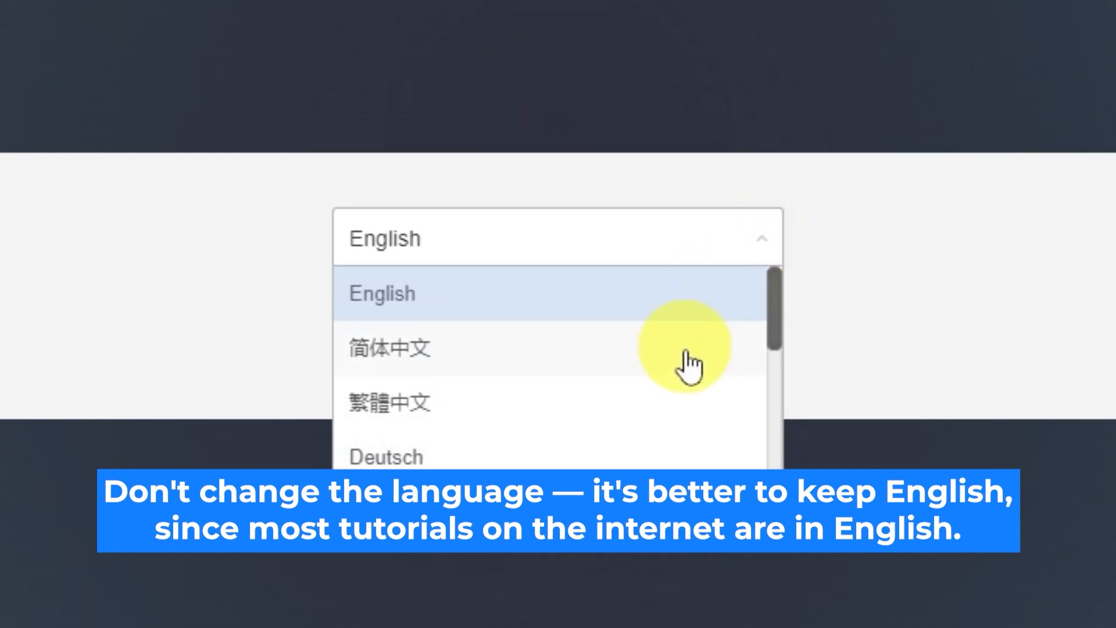
{"action": "scroll", "coordinate": [687, 366], "scroll_direction": "down", "scroll_amount": 5}
{"action": "scroll", "coordinate": [685, 386], "scroll_direction": "up", "scroll_amount": 5}
{"action": "left_click", "coordinate": [770, 247]}
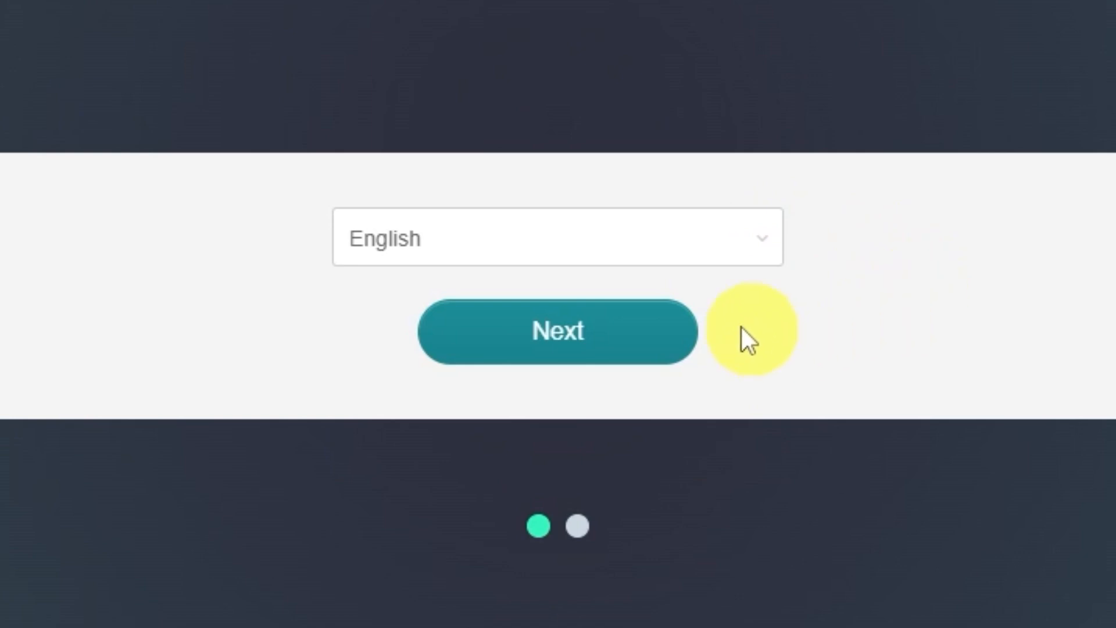
{"action": "left_click", "coordinate": [635, 349]}
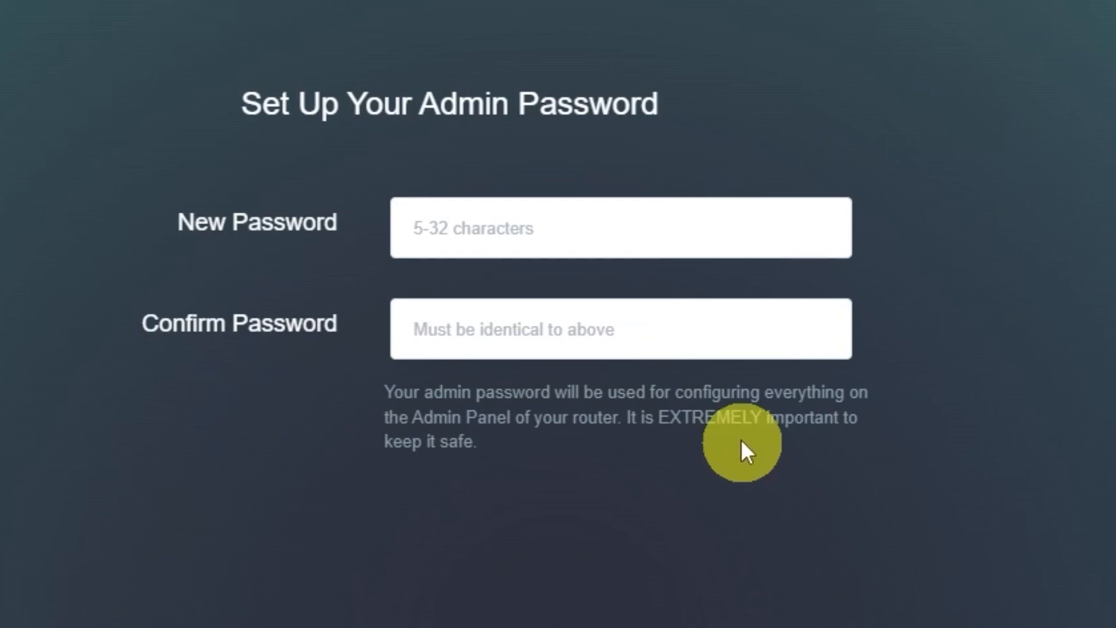
Enter and confirm the new admin password, declining the browser's offer to save it.
{"action": "left_click", "coordinate": [714, 233]}
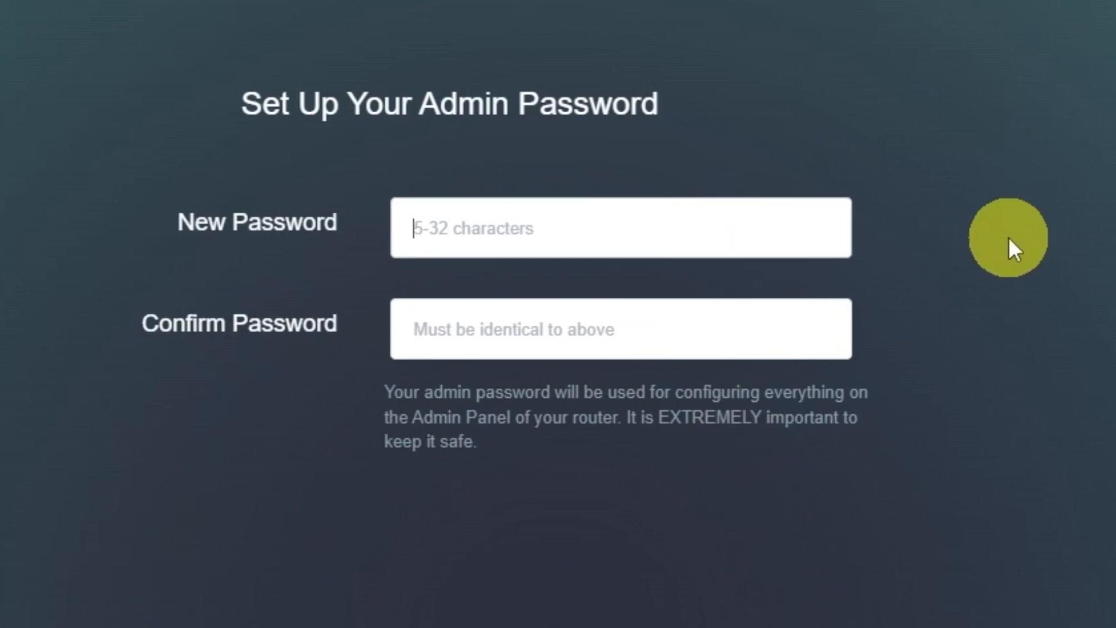
{"action": "type", "text": "123456"}
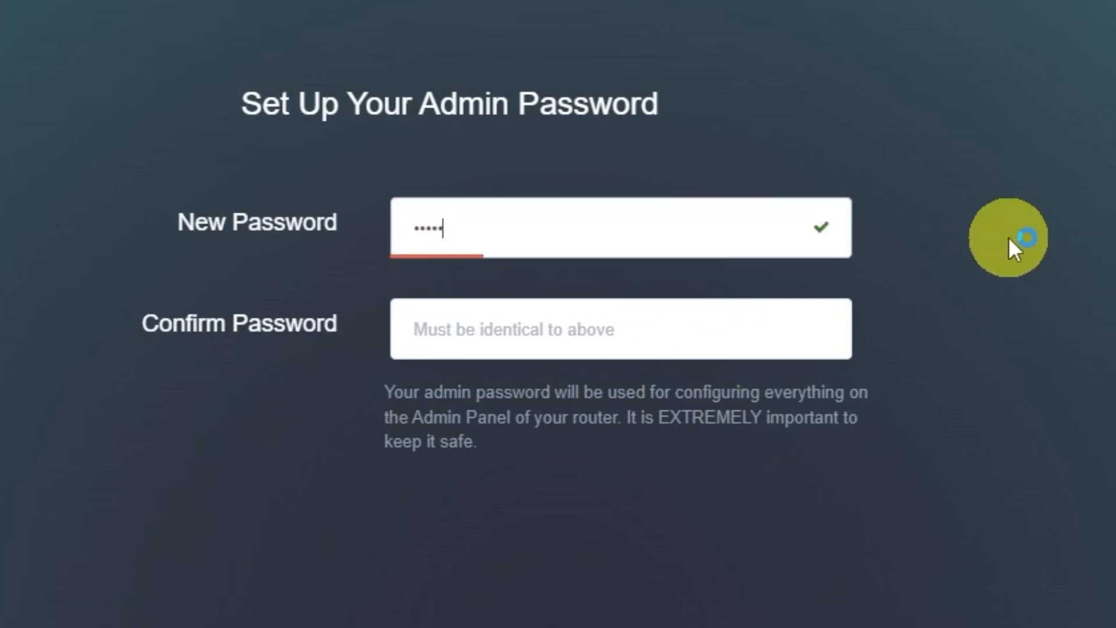
{"action": "left_click", "coordinate": [715, 341]}
{"action": "type", "text": "123"}
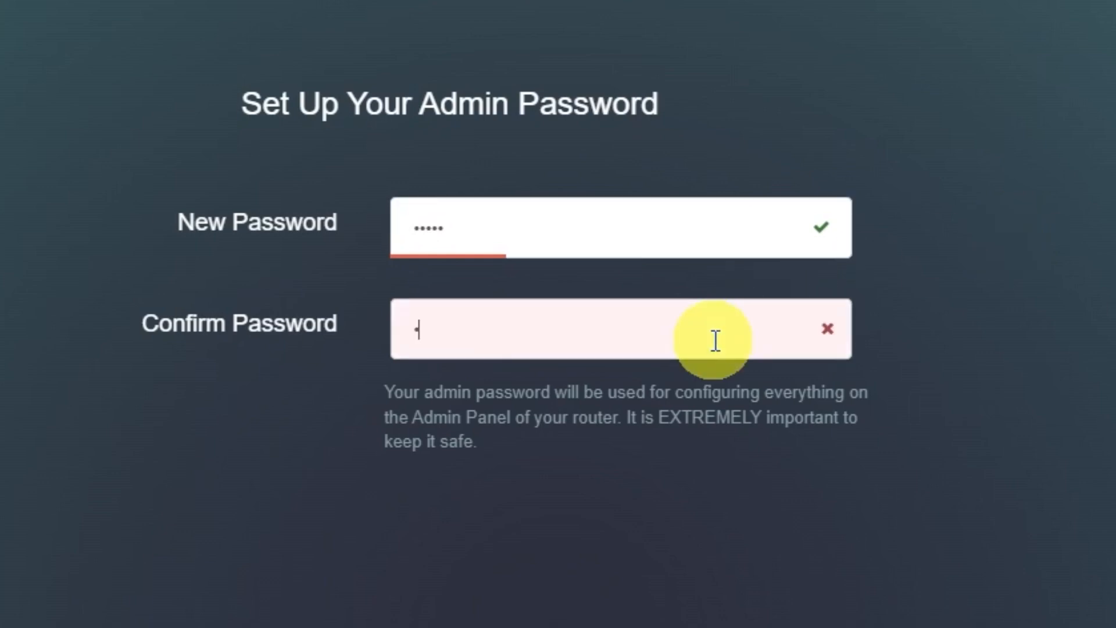
{"action": "type", "text": "456"}
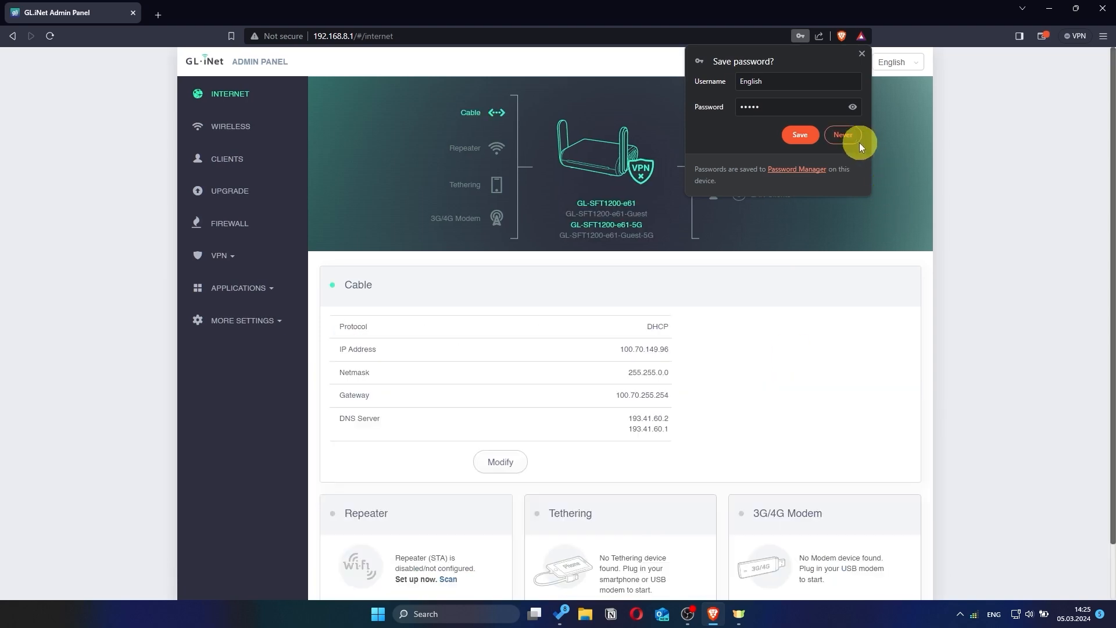
{"action": "left_click", "coordinate": [857, 140]}
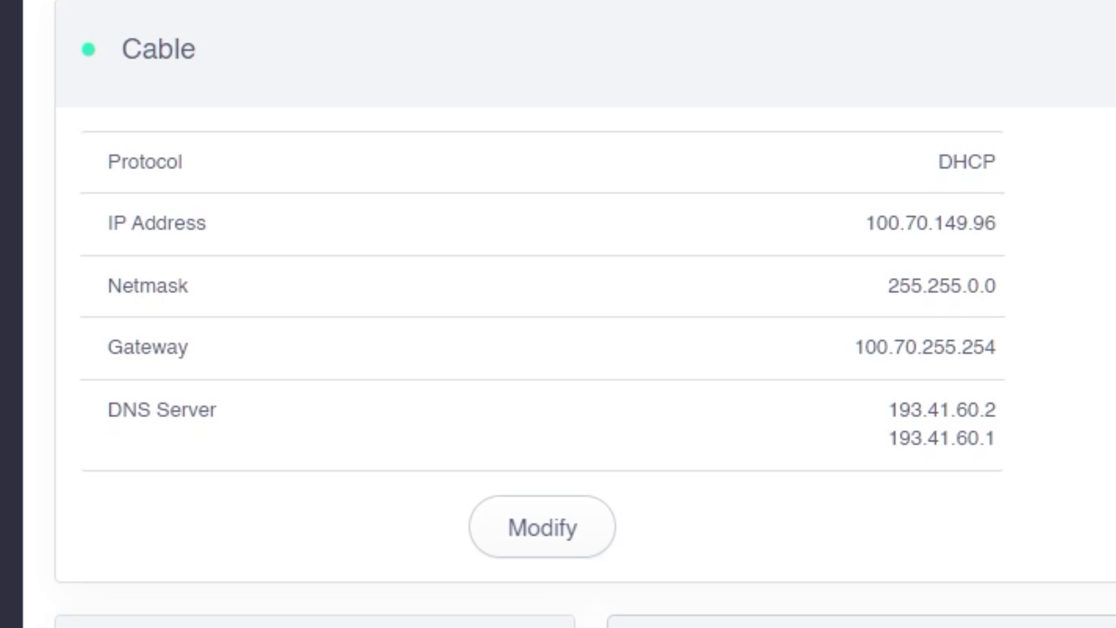
Preview the Static and PPPoE cable protocols, then apply DHCP for the Cable connection.
{"action": "left_click", "coordinate": [581, 543]}
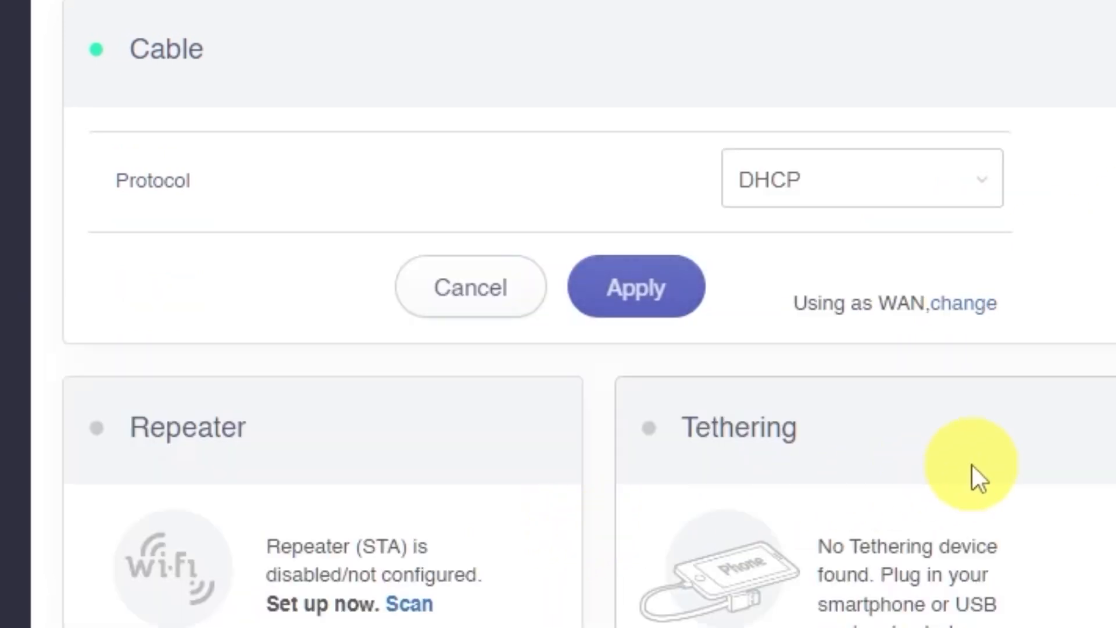
{"action": "left_click", "coordinate": [984, 192]}
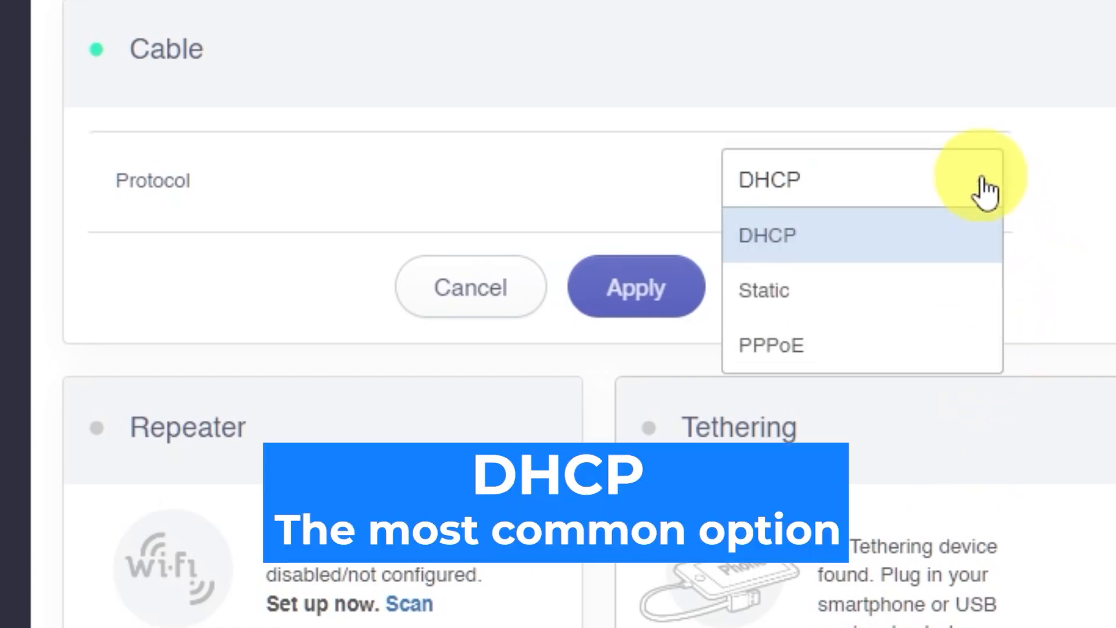
{"action": "left_click", "coordinate": [838, 303]}
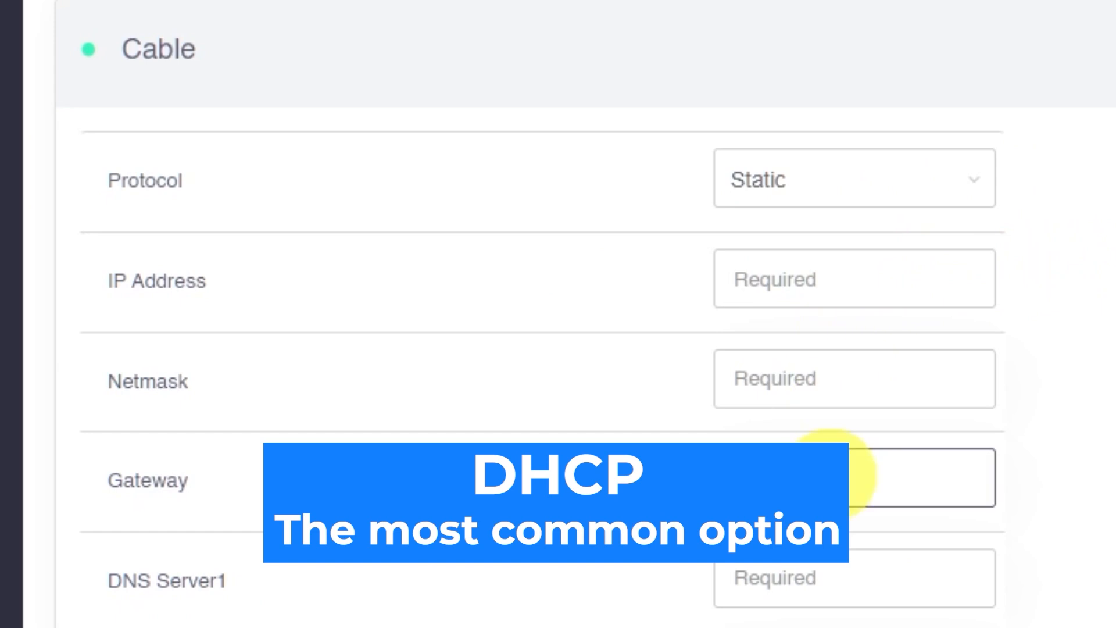
{"action": "left_click", "coordinate": [976, 193]}
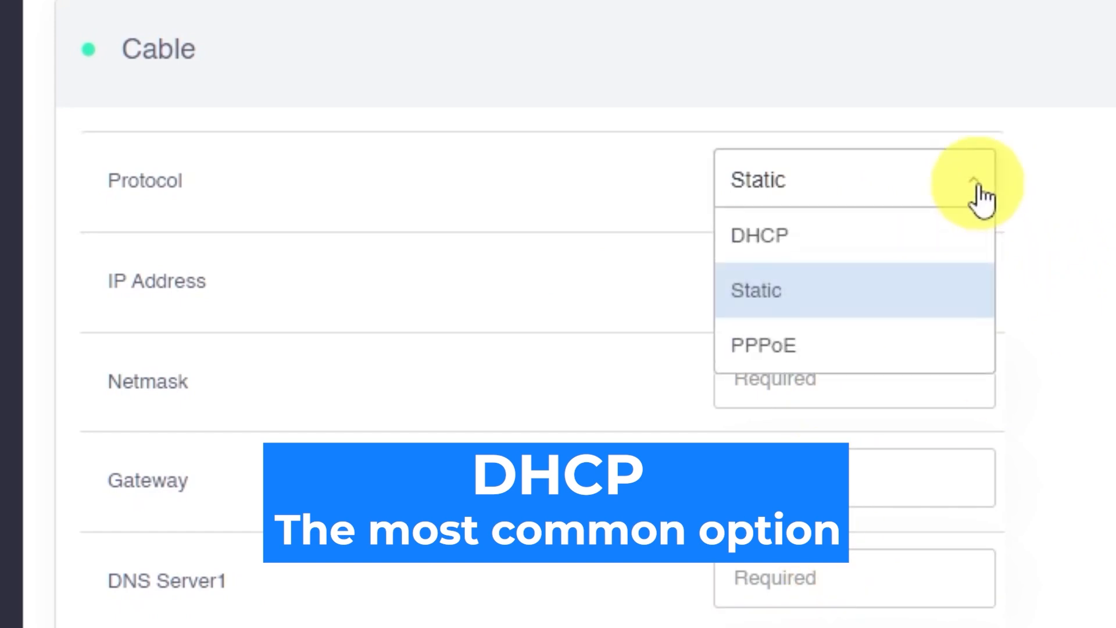
{"action": "left_click", "coordinate": [842, 362]}
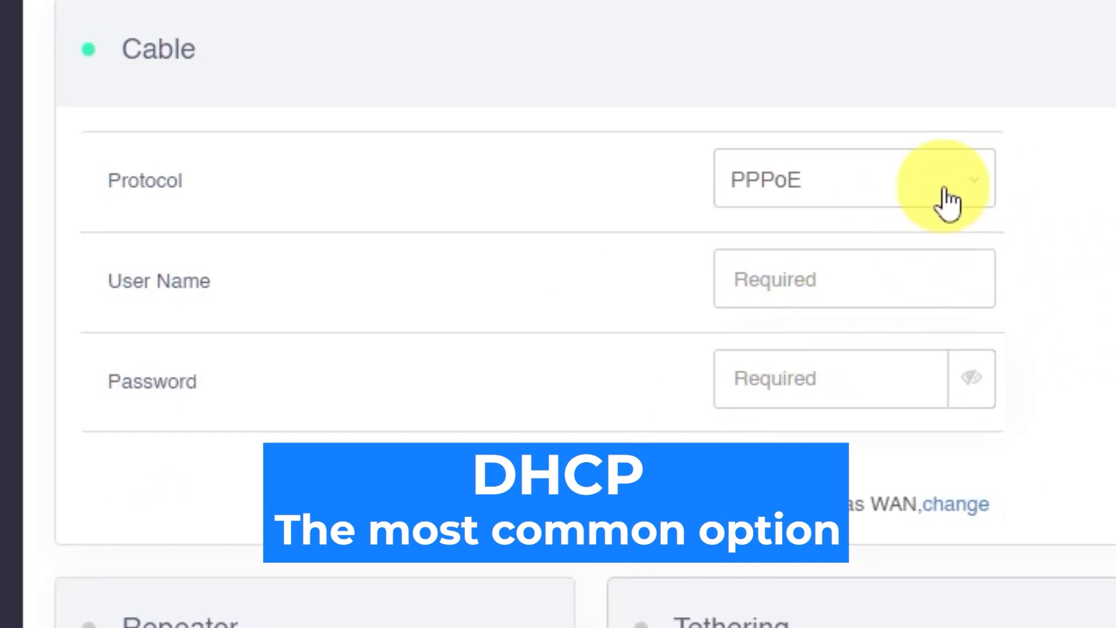
{"action": "left_click", "coordinate": [948, 204]}
{"action": "left_click", "coordinate": [839, 251]}
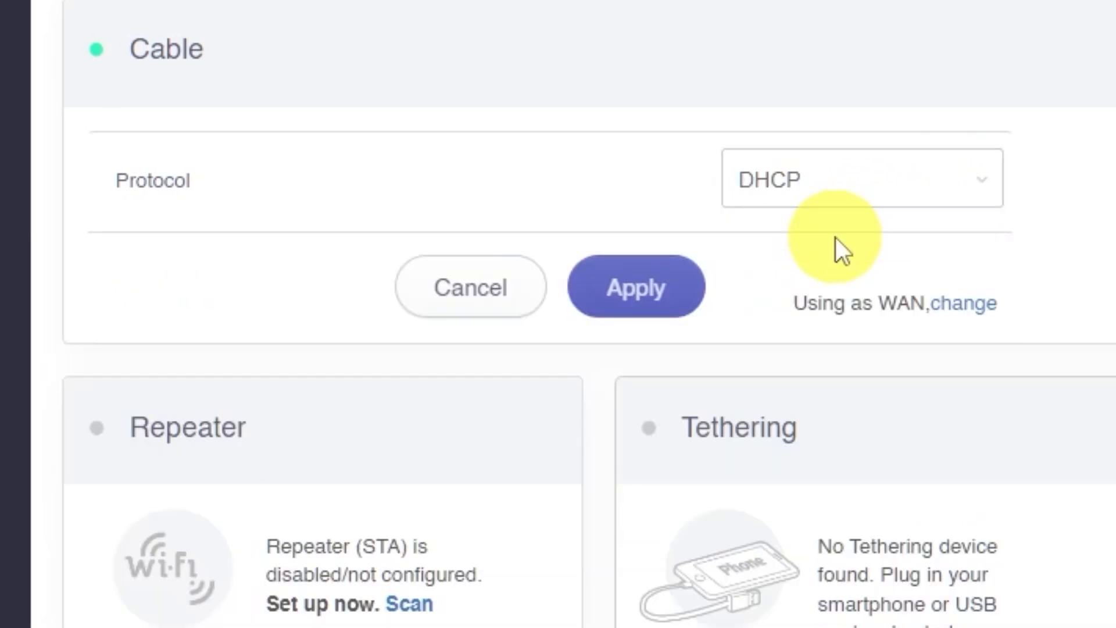
{"action": "left_click", "coordinate": [679, 289]}
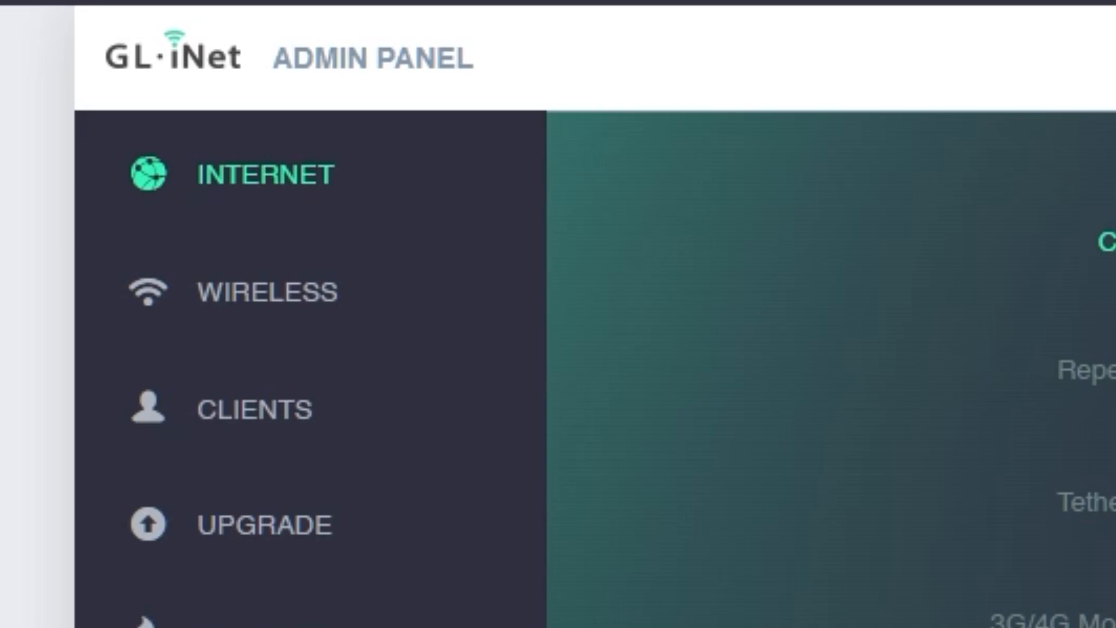
Rename the 2.4G Wi-Fi network to glinet2G in the wireless settings.
{"action": "left_click", "coordinate": [286, 312]}
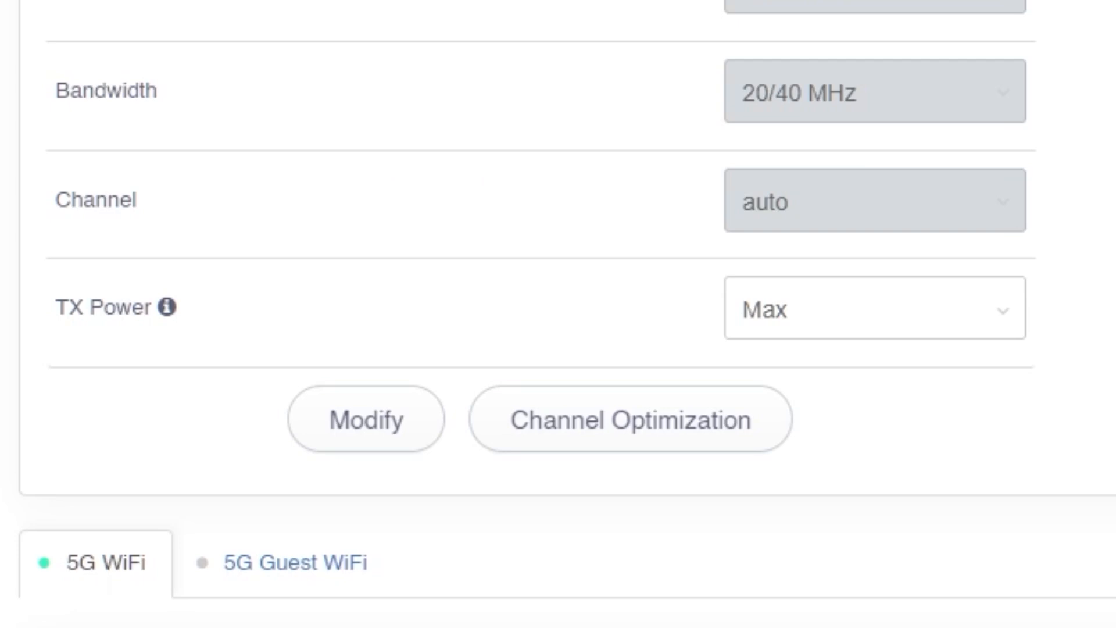
{"action": "left_click", "coordinate": [366, 424]}
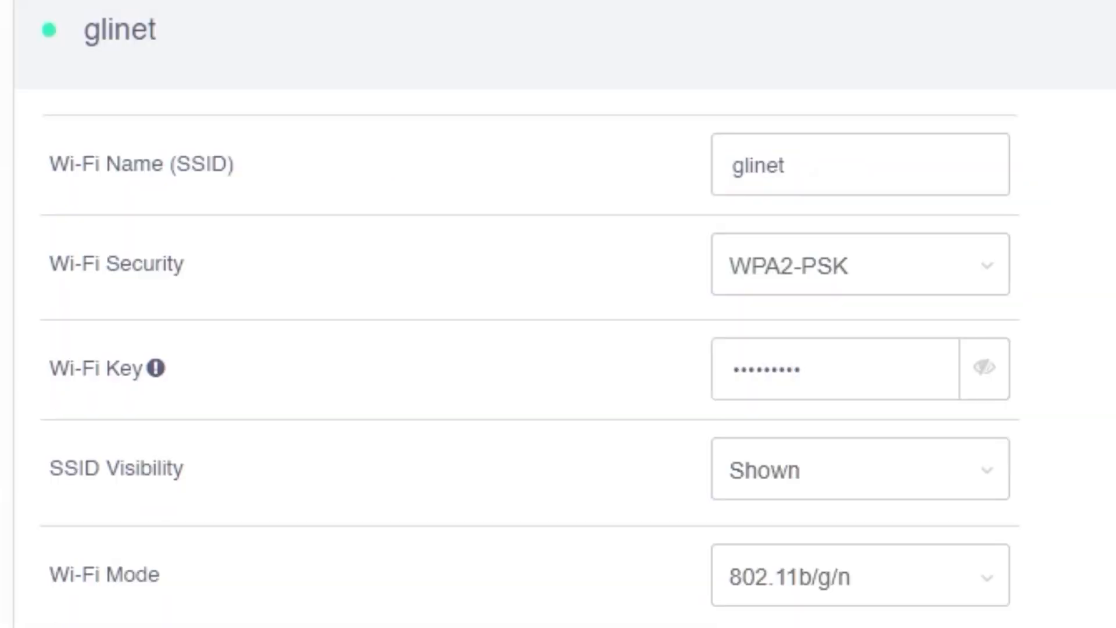
{"action": "left_click", "coordinate": [935, 165]}
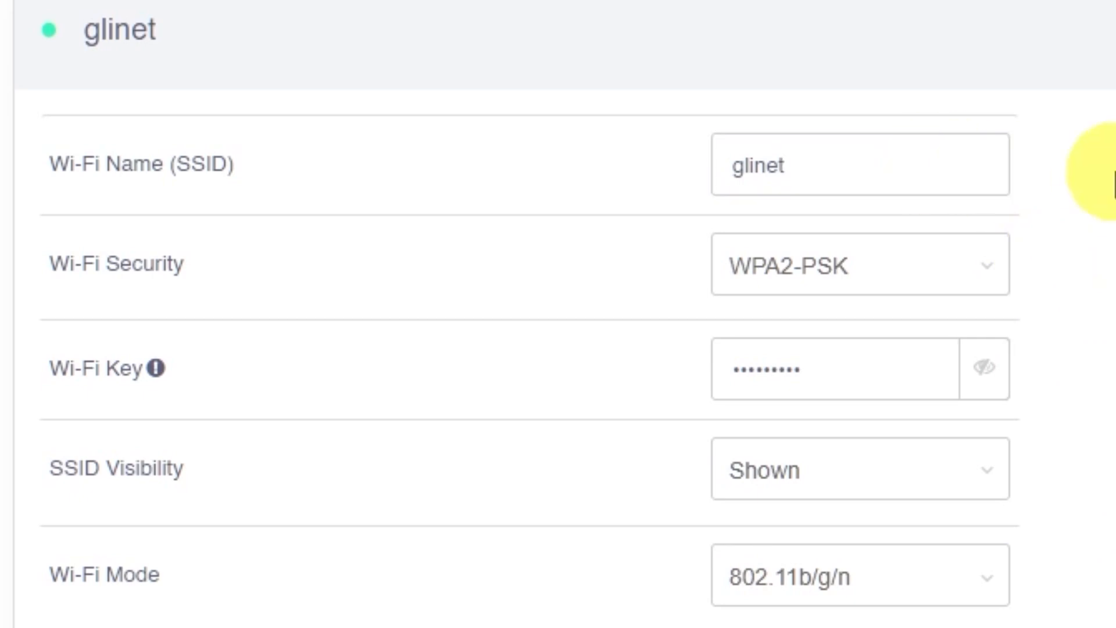
{"action": "type", "text": "2G"}
Replace the 2.4G Wi-Fi key with a new one and apply the settings.
{"action": "left_click", "coordinate": [902, 381]}
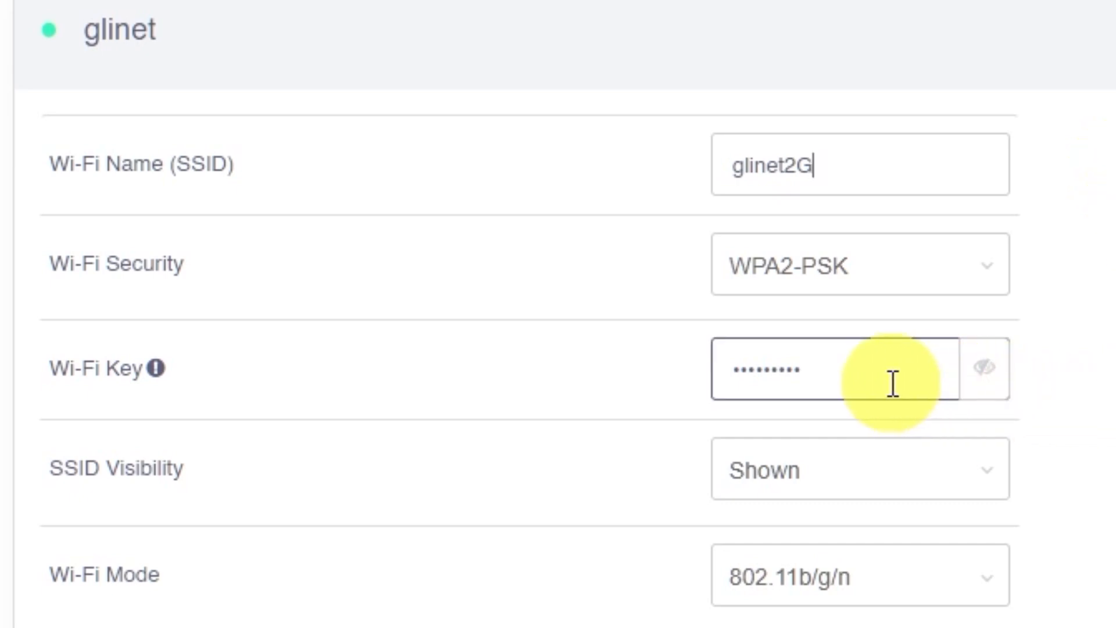
{"action": "left_click_drag", "start_coordinate": [866, 369], "coordinate": [728, 369]}
{"action": "type", "text": "12345678"}
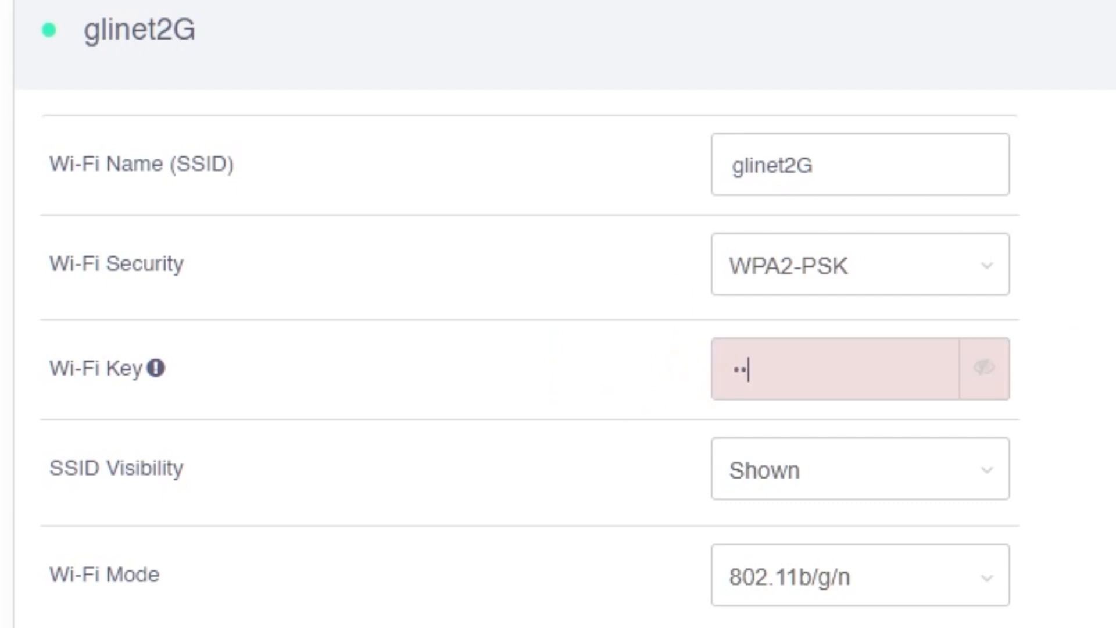
{"action": "type", "text": "9"}
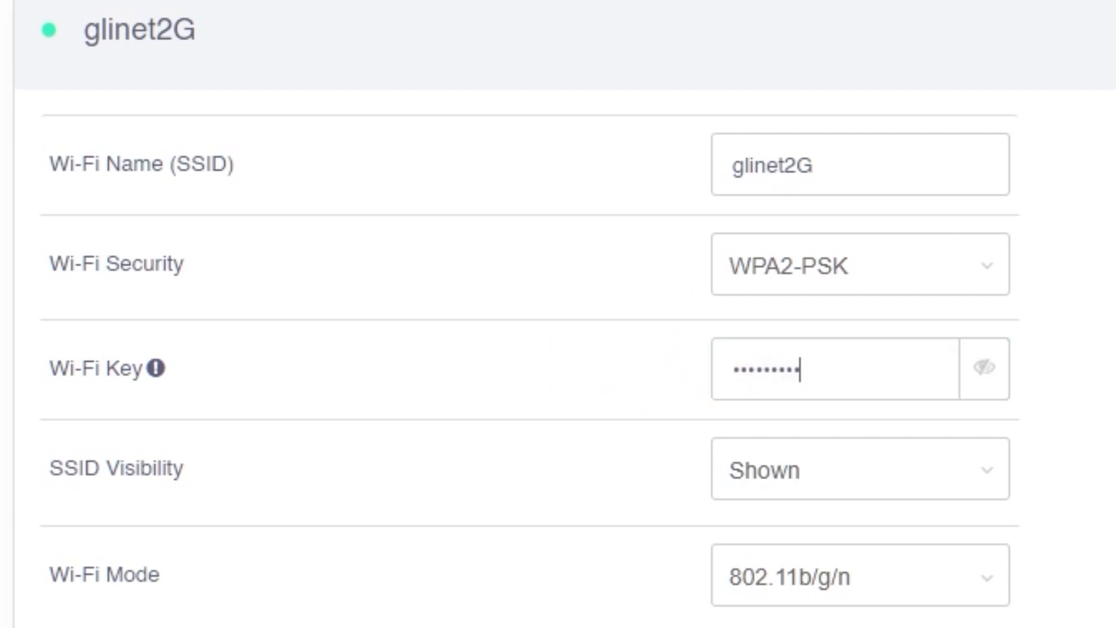
{"action": "scroll", "coordinate": [558, 314], "scroll_direction": "down", "scroll_amount": 10}
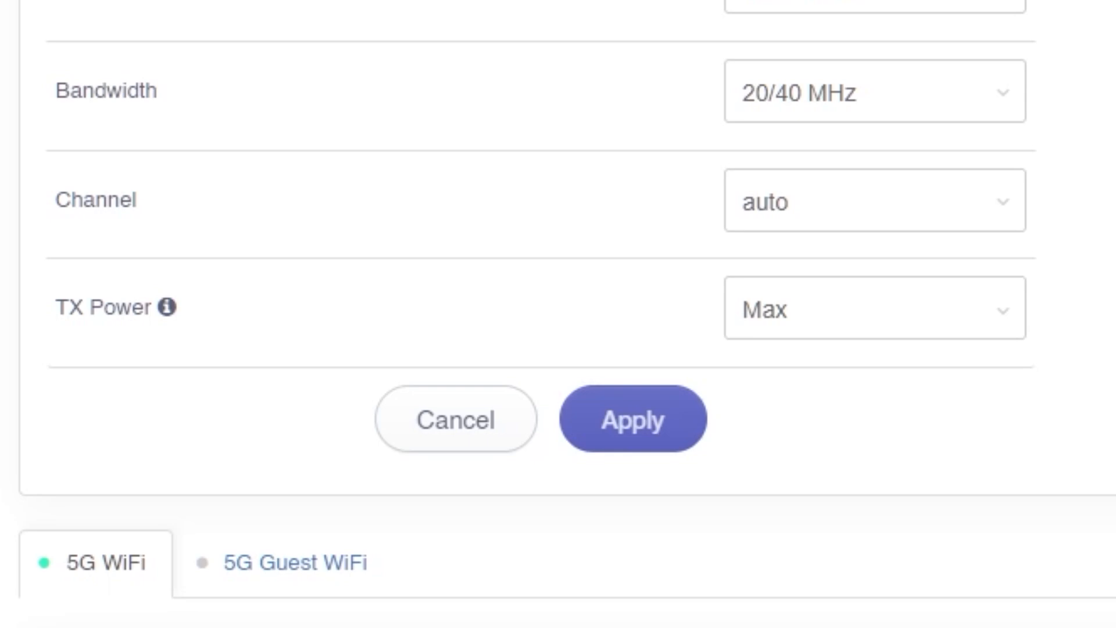
{"action": "left_click", "coordinate": [650, 429]}
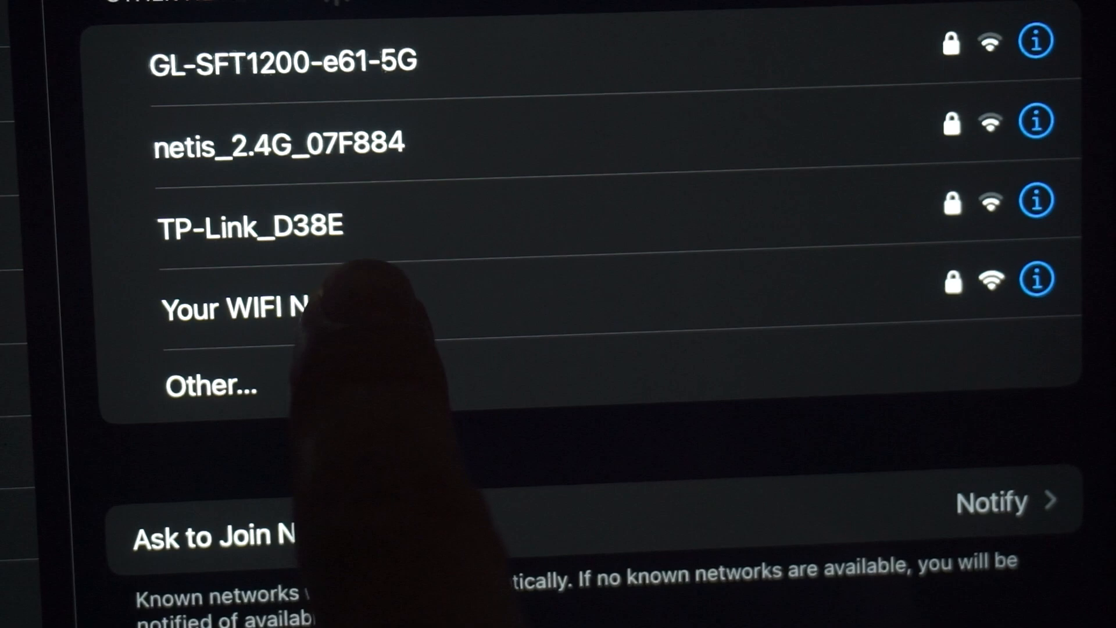
Select 'Your WIFI Name' in the iPad's Wi-Fi list to bring up its password prompt.
{"action": "left_click", "coordinate": [360, 306]}
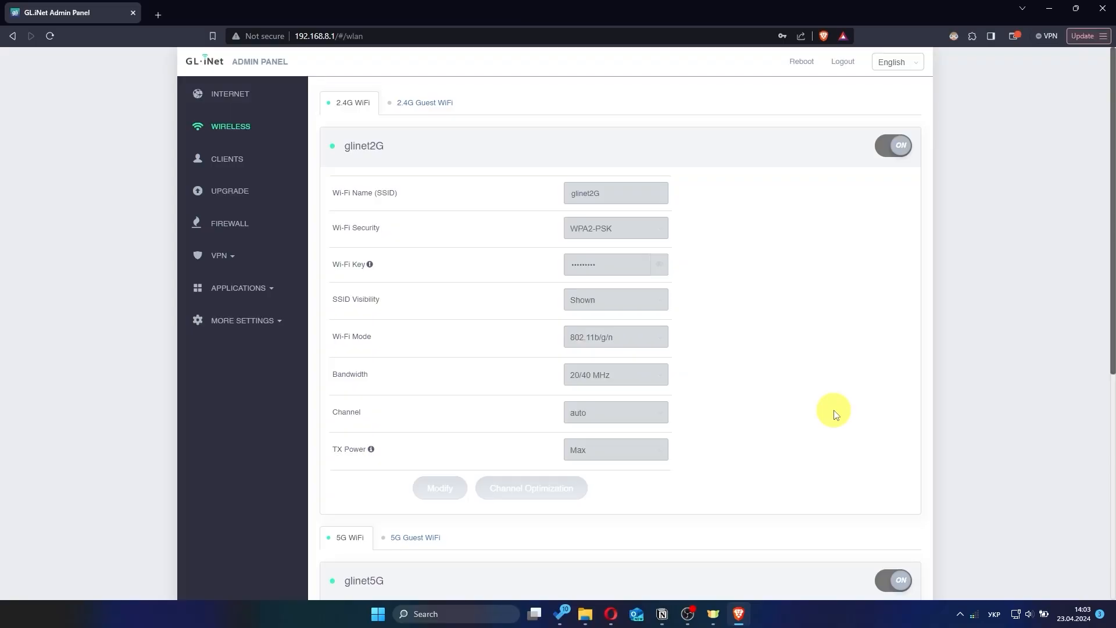
{"action": "scroll", "coordinate": [835, 414], "scroll_direction": "down", "scroll_amount": 6}
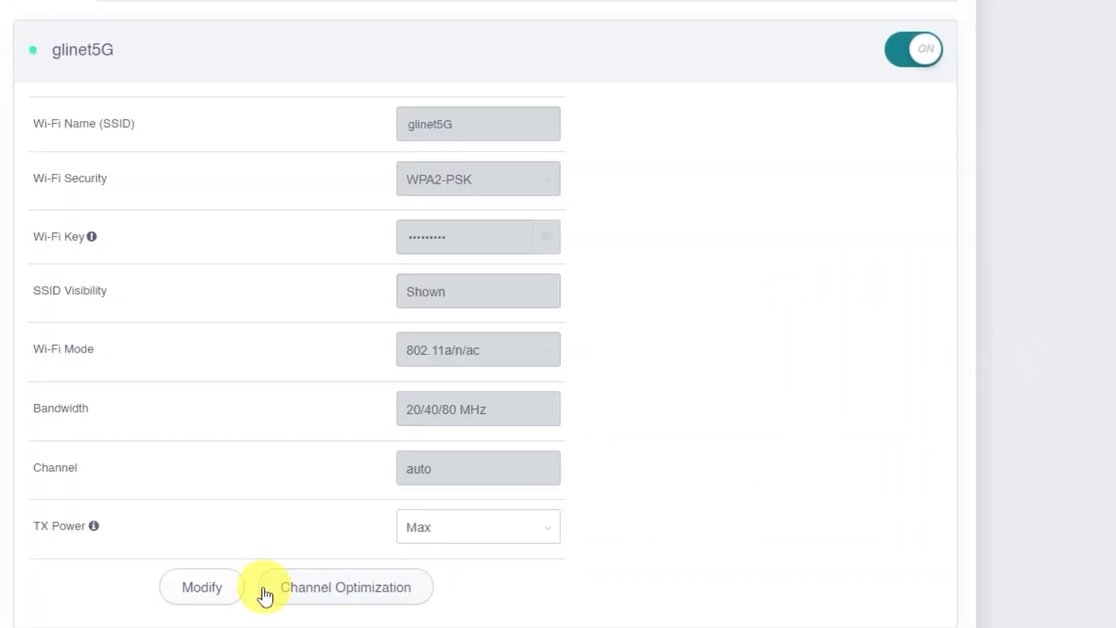
Replace the 5G Wi-Fi key, verify it with the eye icon, apply, then switch glinet2g off.
{"action": "left_click", "coordinate": [207, 588]}
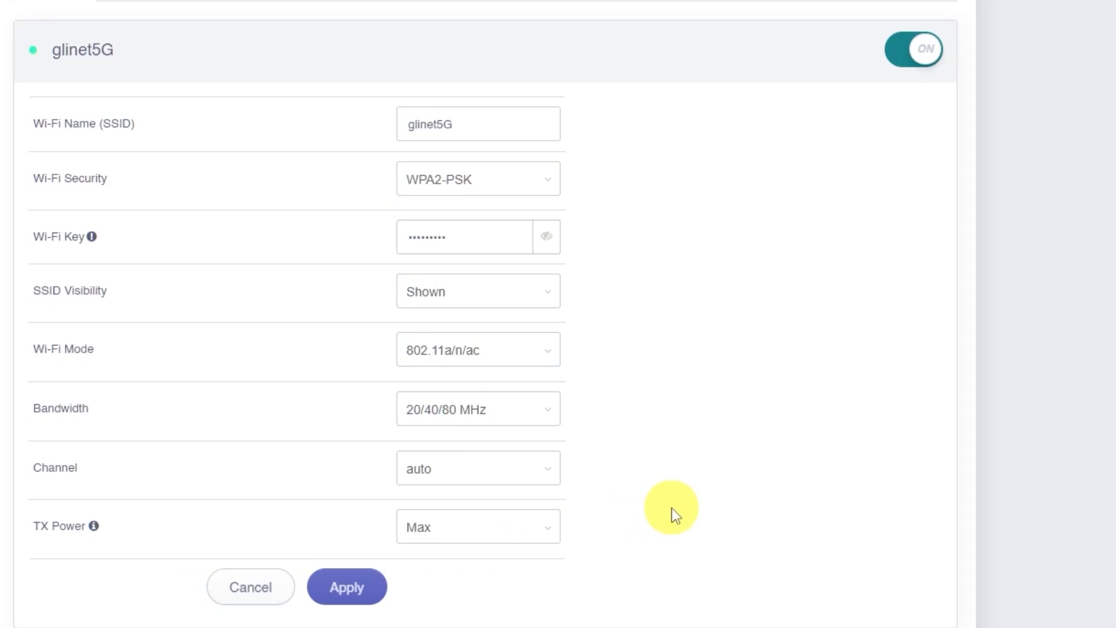
{"action": "left_click", "coordinate": [506, 237]}
{"action": "double_click", "coordinate": [480, 237]}
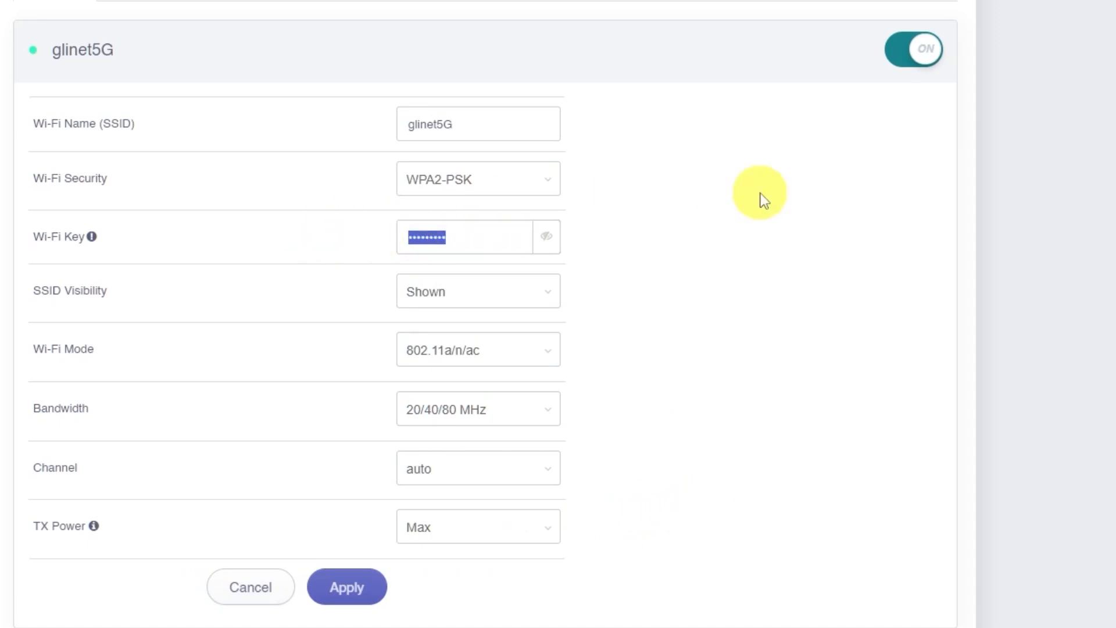
{"action": "type", "text": "•••••••••"}
{"action": "left_click", "coordinate": [543, 237]}
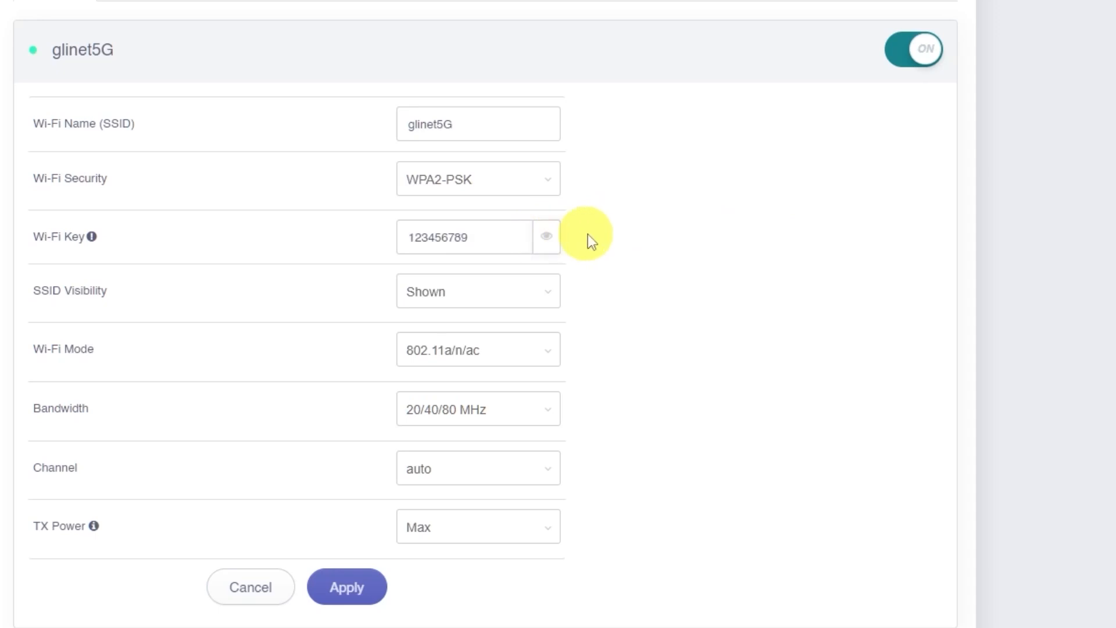
{"action": "left_click", "coordinate": [545, 236]}
{"action": "left_click", "coordinate": [465, 123]}
{"action": "left_click", "coordinate": [855, 197]}
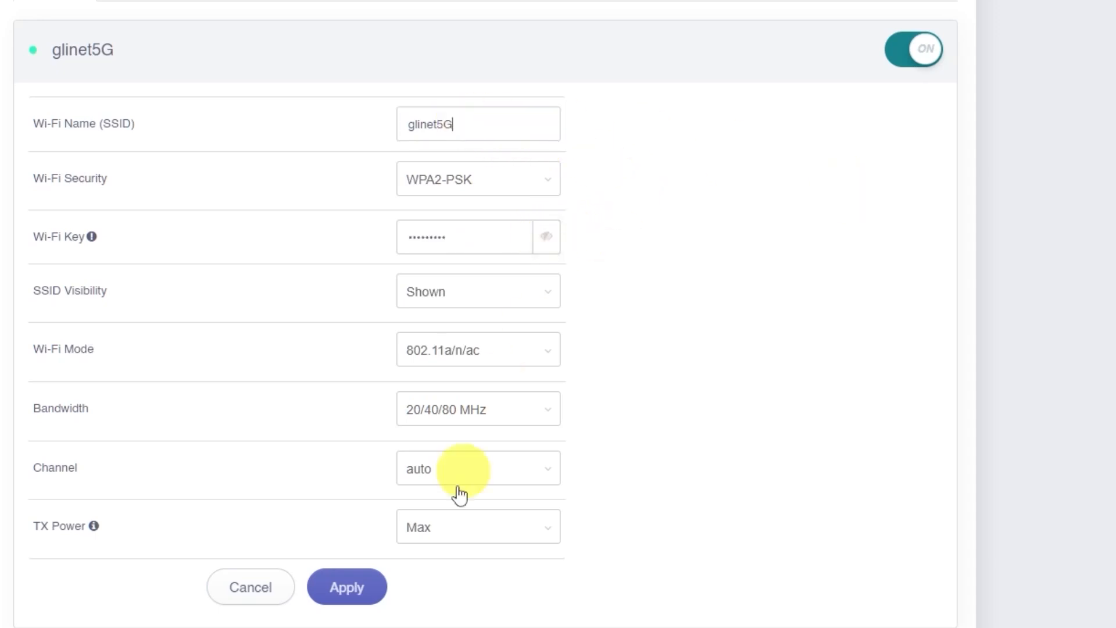
{"action": "left_click", "coordinate": [373, 593]}
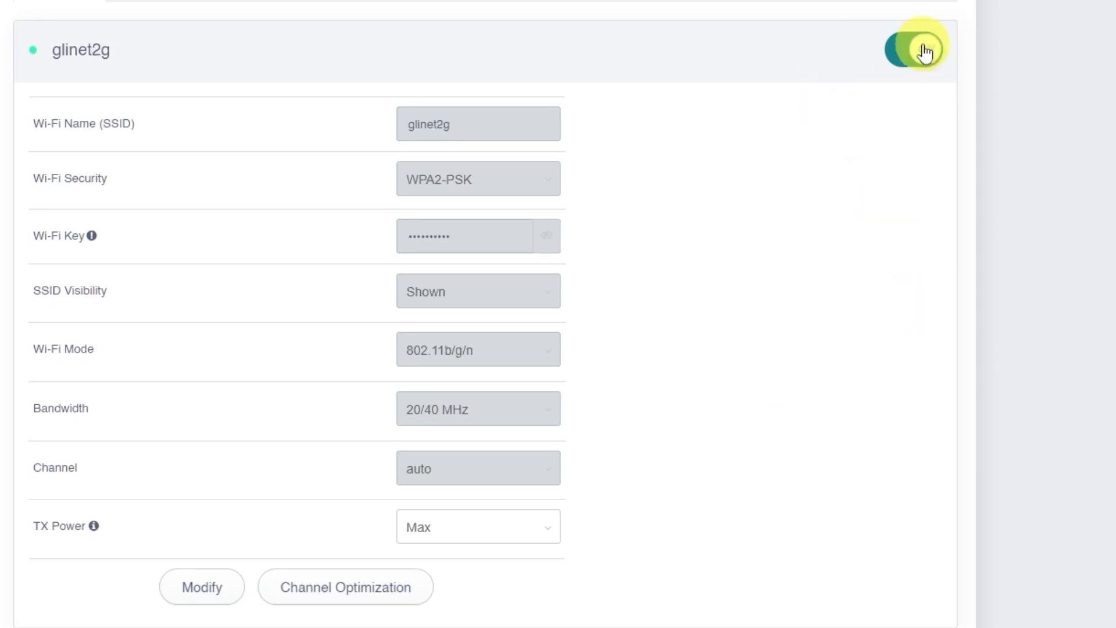
{"action": "left_click", "coordinate": [920, 48]}
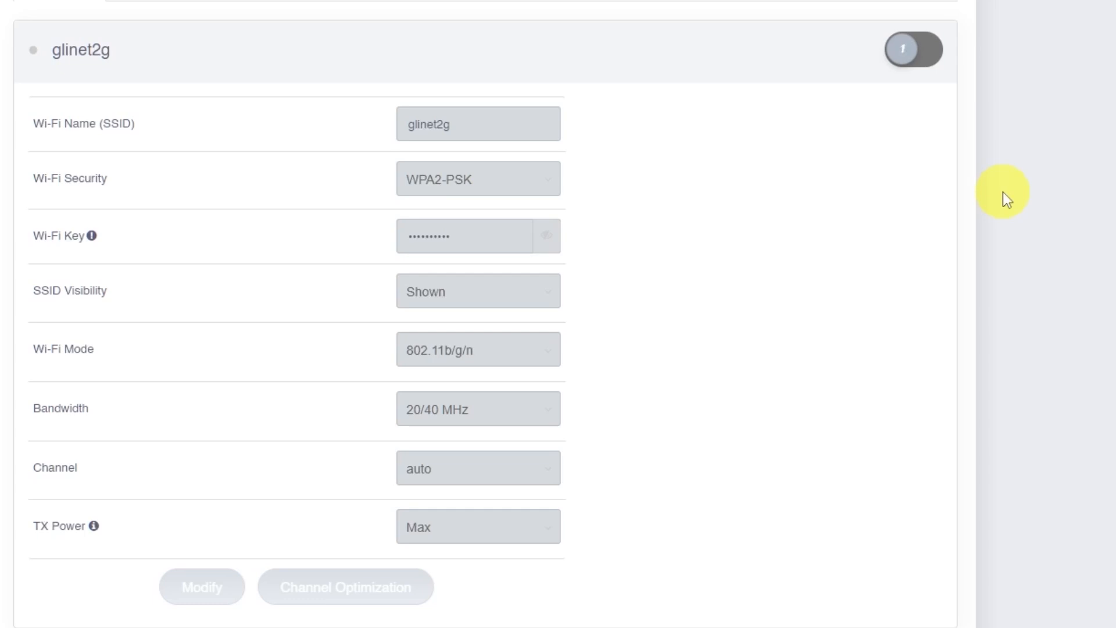
Turn the glinet2g Wi-Fi back on and start the router reboot.
{"action": "left_click", "coordinate": [916, 55]}
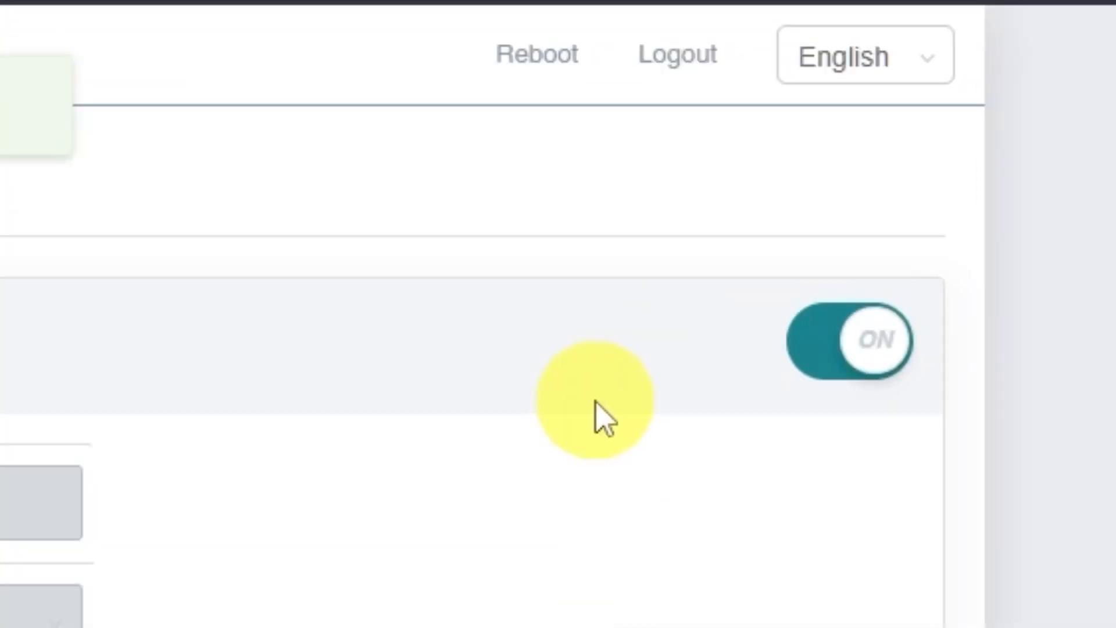
{"action": "left_click", "coordinate": [536, 65]}
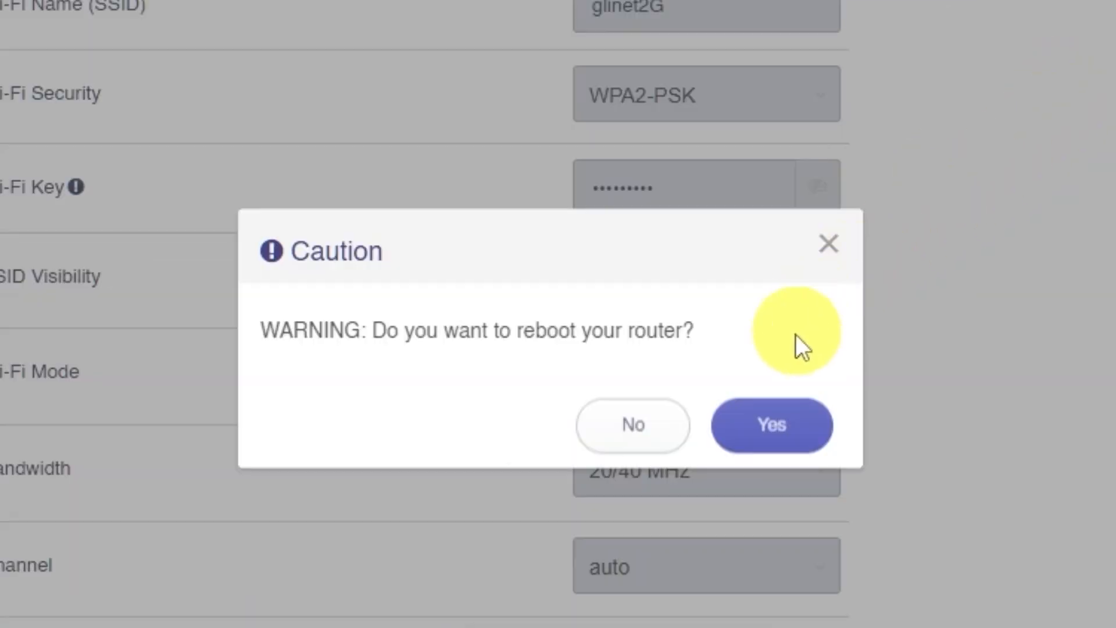
Confirm the router reboot with Yes in the Caution dialog.
{"action": "left_click", "coordinate": [774, 428]}
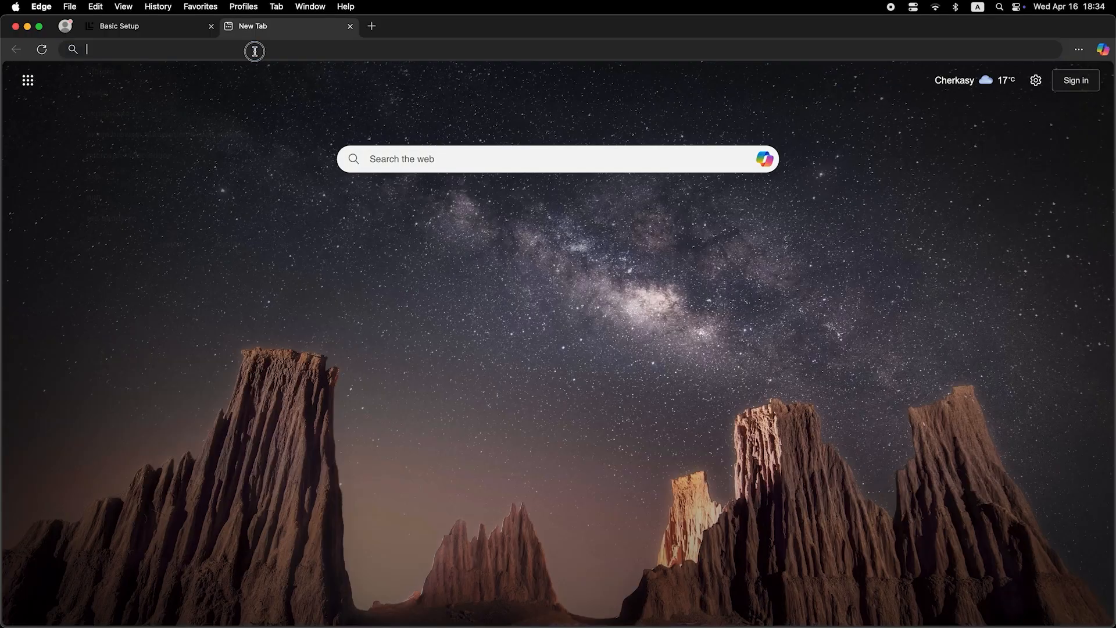
{"action": "left_click", "coordinate": [254, 51]}
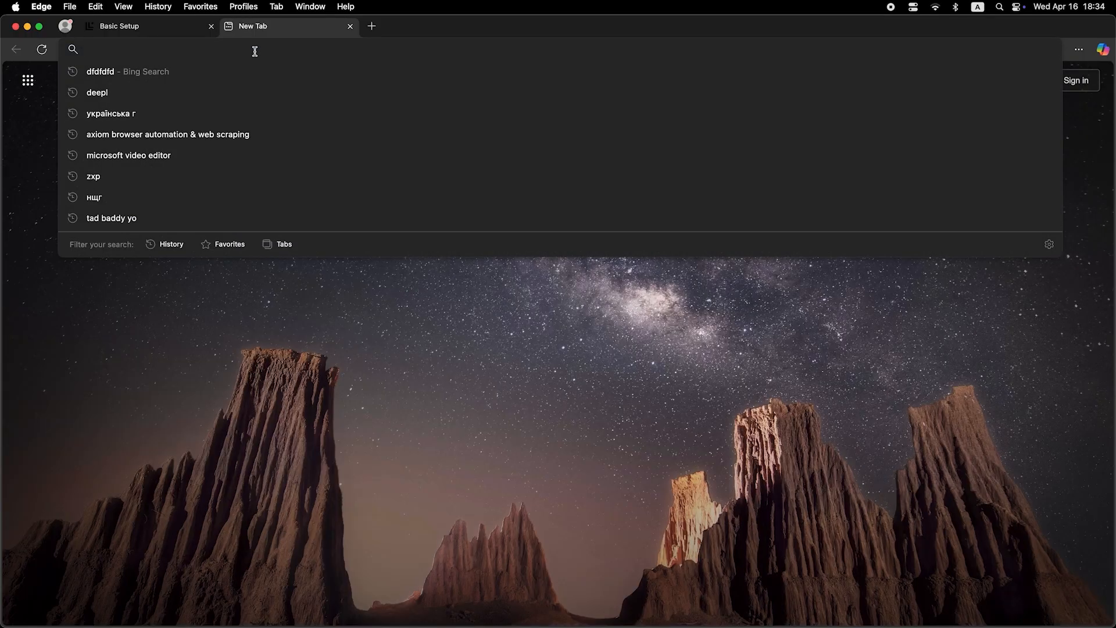
Enter an address in Edge to reload the GL-SFT1200 Admin Password login page after the reboot.
{"action": "type", "text": "dfdfdfdf"}
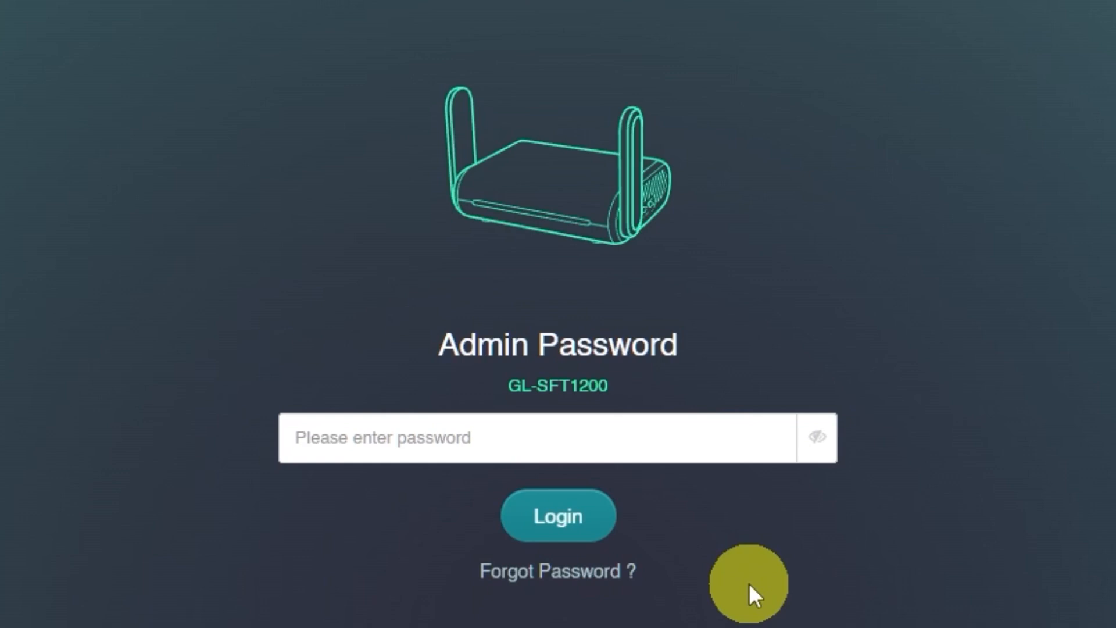
Log back in with the admin password to reach the Internet page showing Cable via DHCP.
{"action": "left_click", "coordinate": [640, 438]}
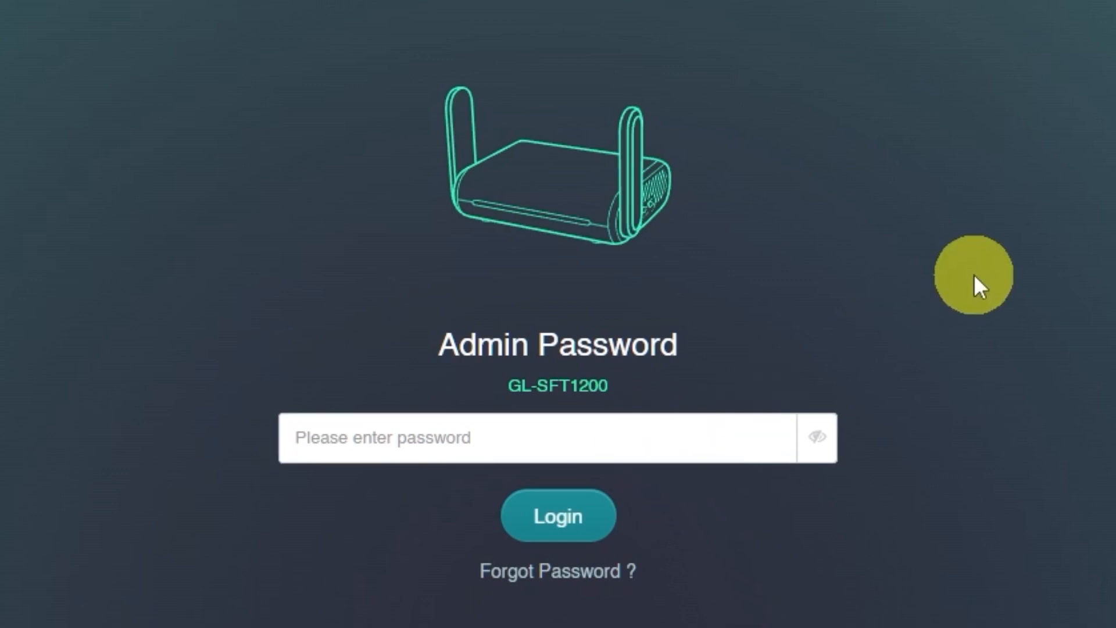
{"action": "type", "text": "••••••"}
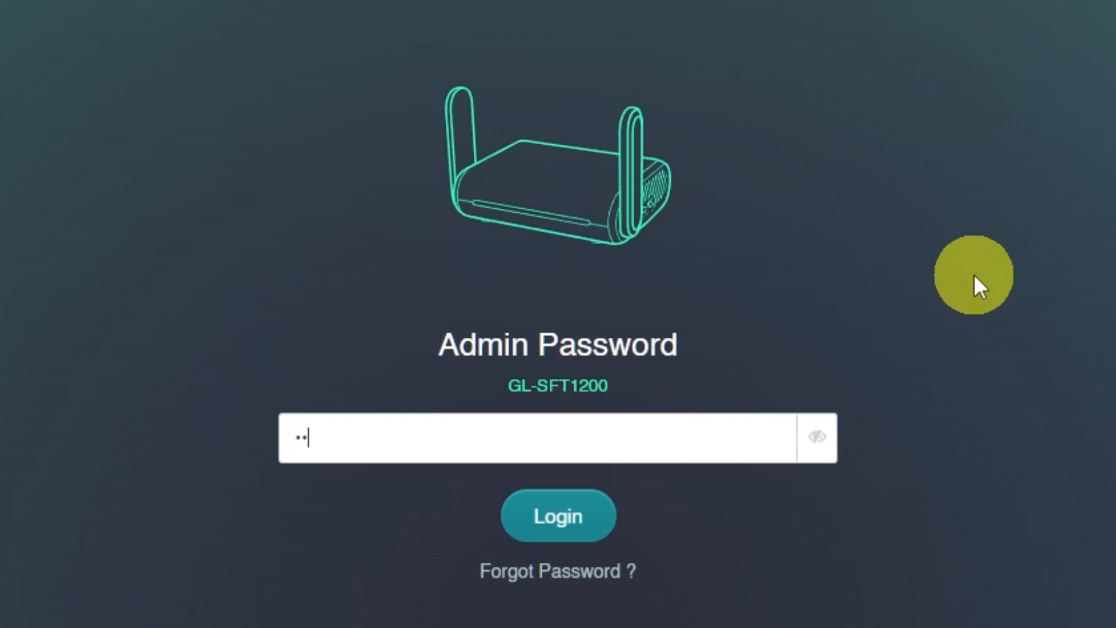
{"action": "left_click", "coordinate": [578, 521]}
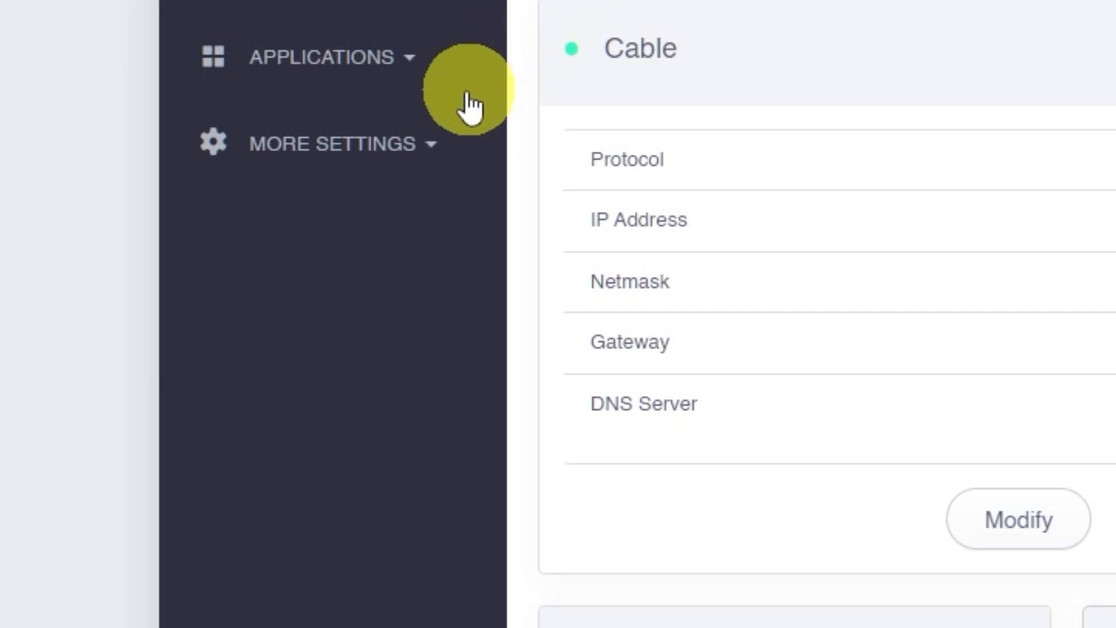
Under More Settings > MAC Clone, set the Your Router (WAN) MAC to the cloned client address.
{"action": "left_click", "coordinate": [419, 159]}
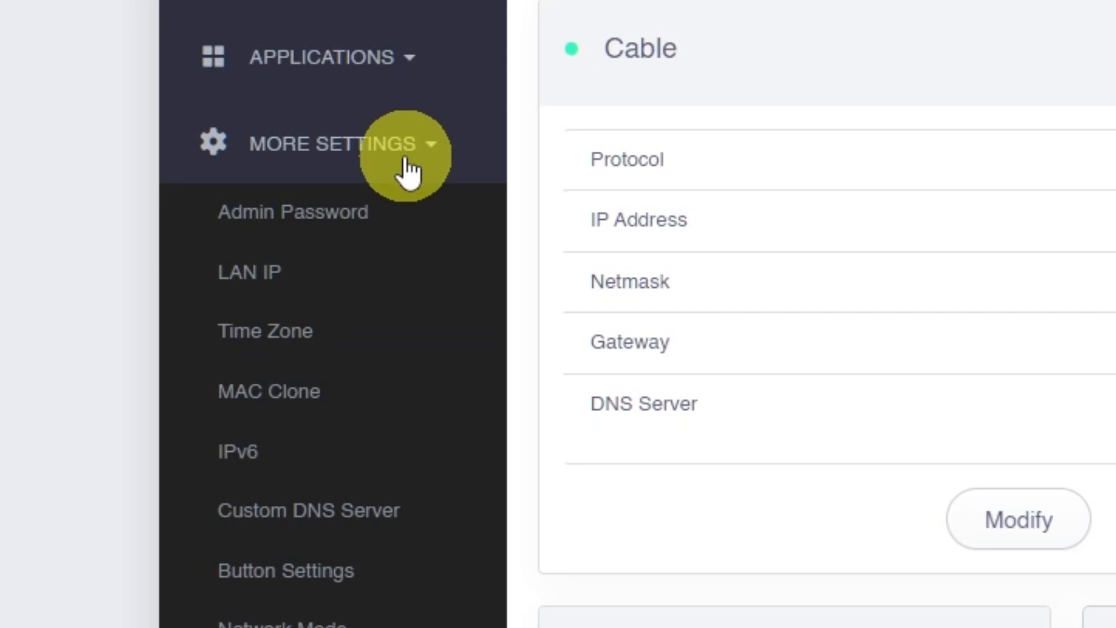
{"action": "left_click", "coordinate": [337, 396]}
{"action": "scroll", "coordinate": [639, 339], "scroll_direction": "down", "scroll_amount": 5}
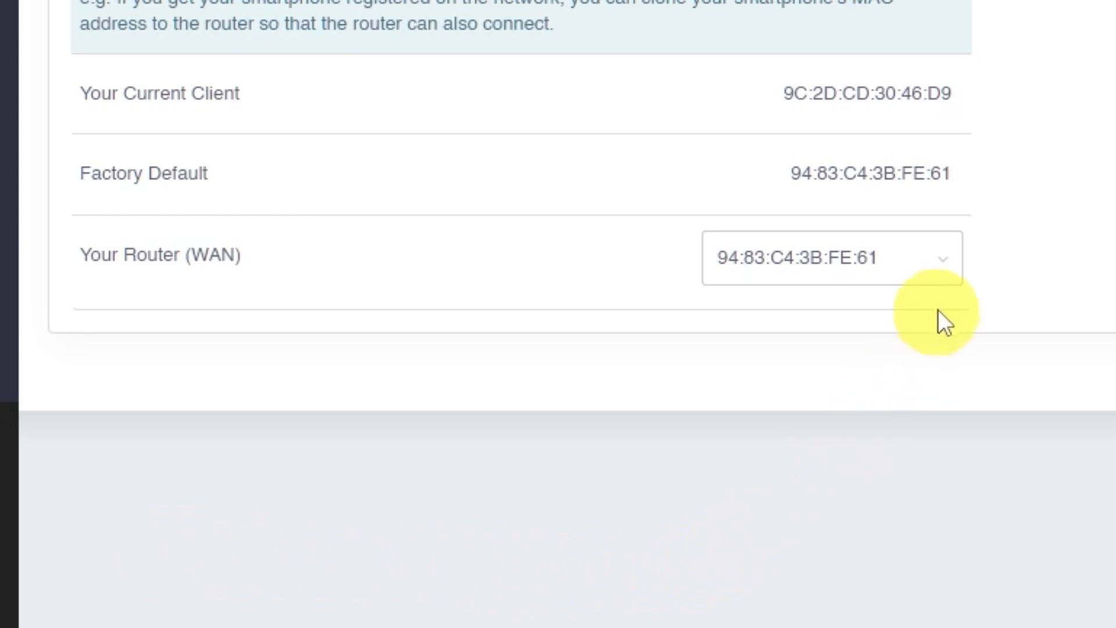
{"action": "left_click", "coordinate": [943, 251]}
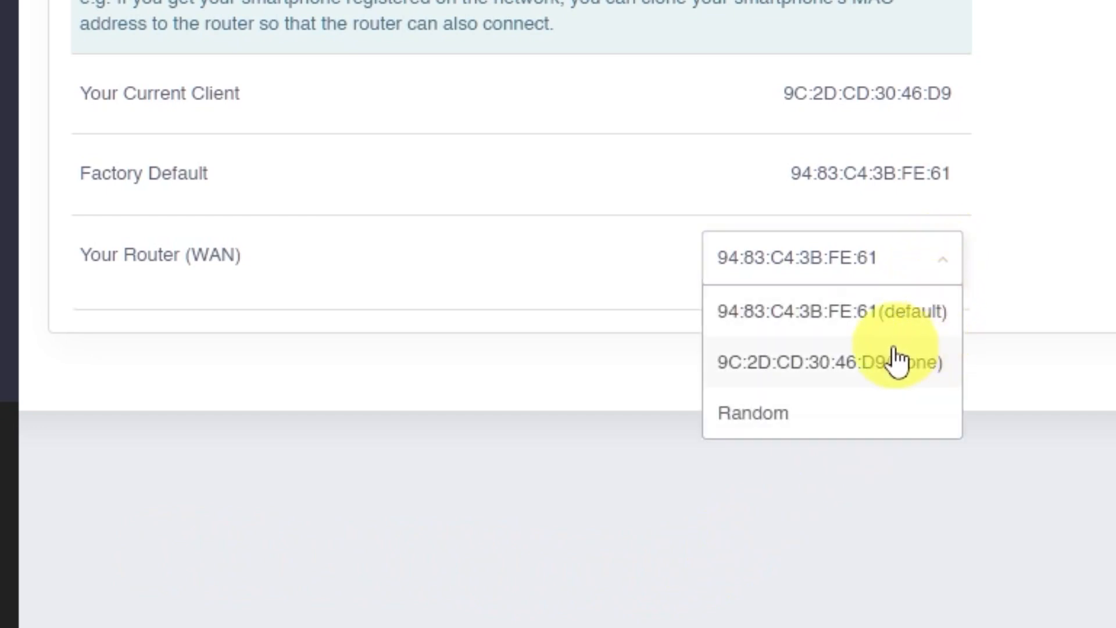
{"action": "left_click", "coordinate": [870, 364]}
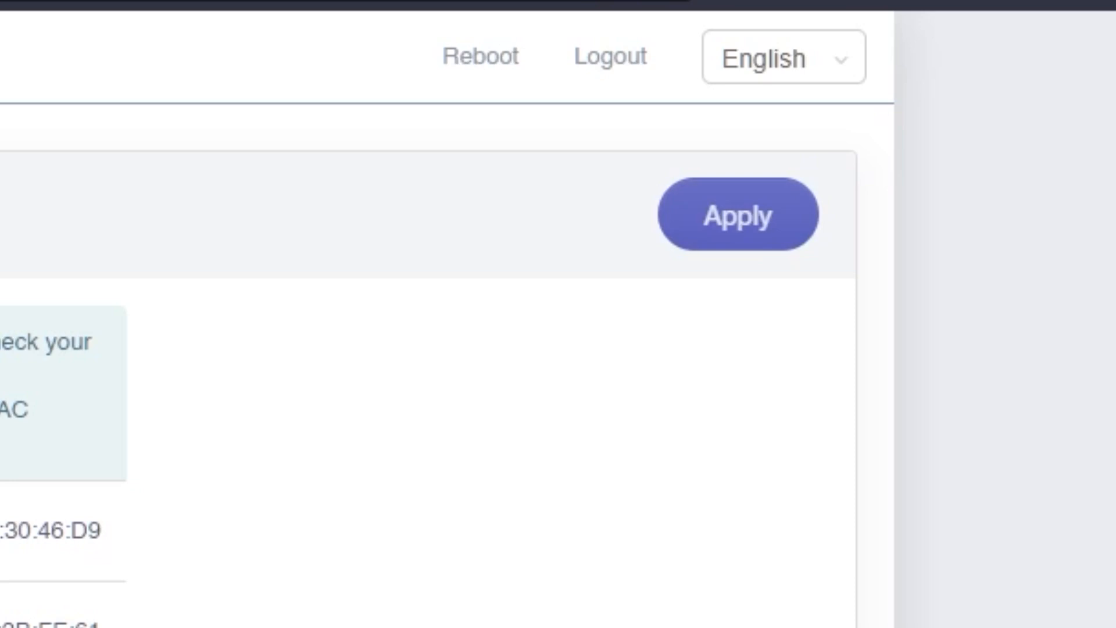
Apply the cloned MAC address, then reboot the router and confirm with Yes.
{"action": "left_click", "coordinate": [766, 232]}
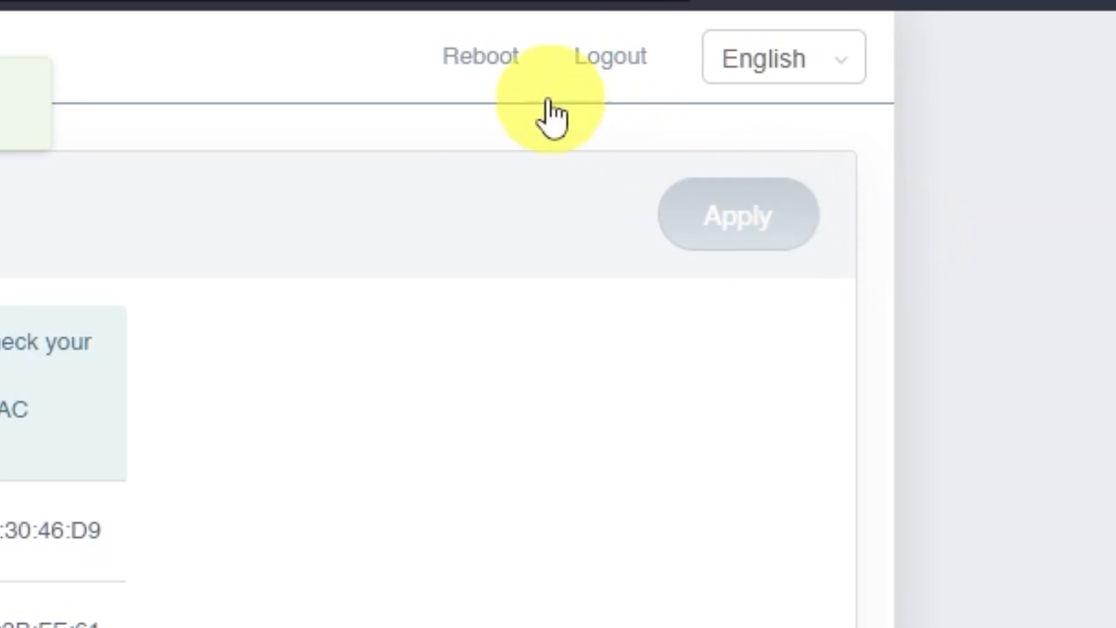
{"action": "left_click", "coordinate": [515, 79]}
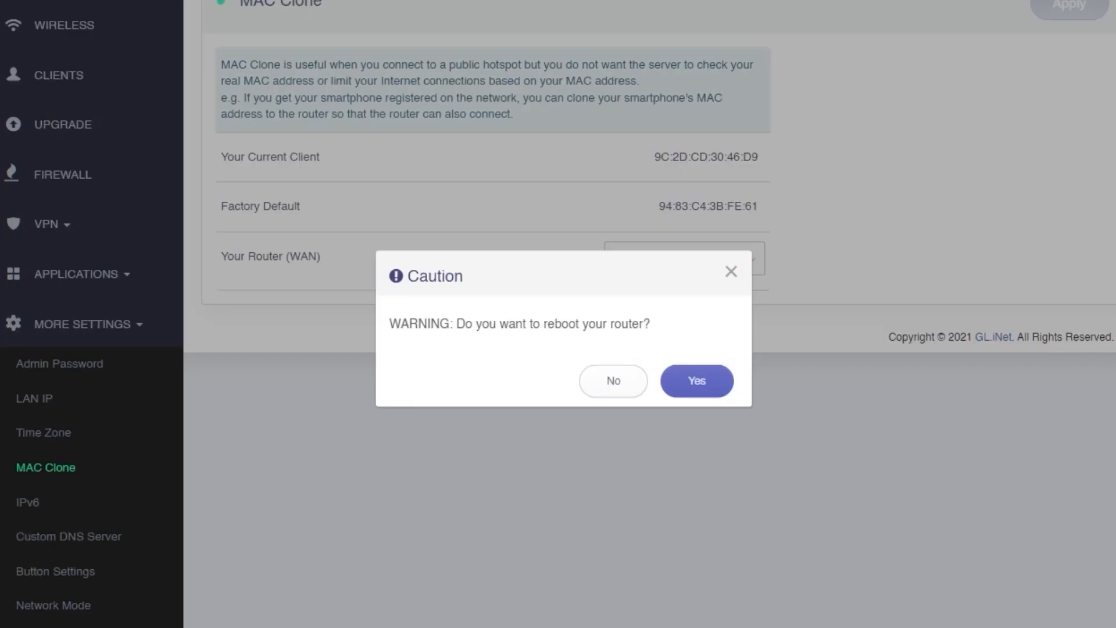
{"action": "left_click", "coordinate": [705, 381]}
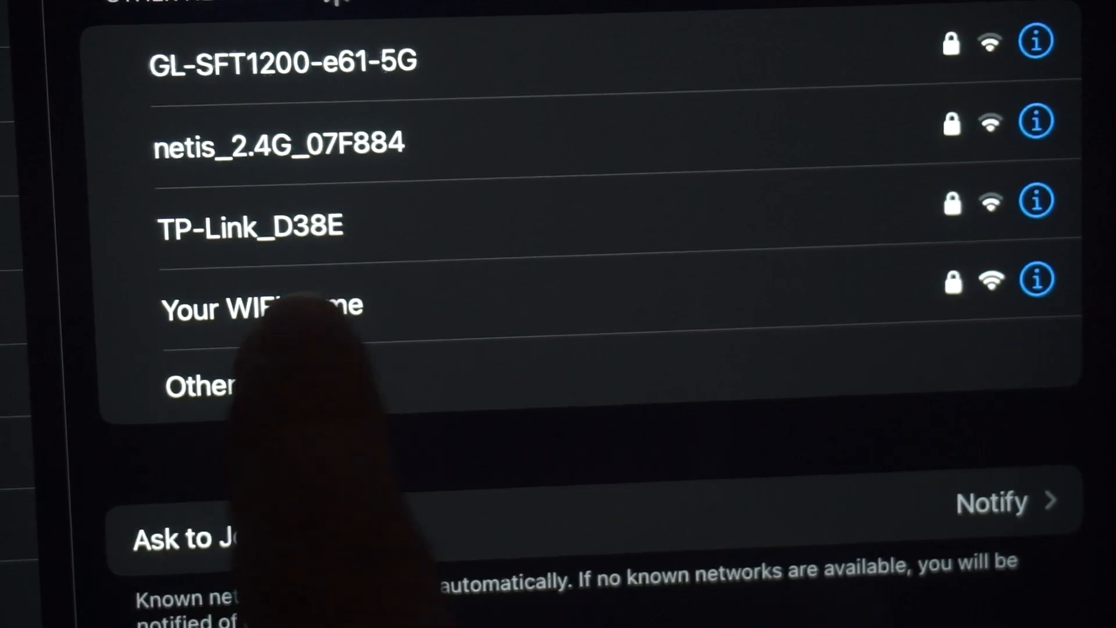
Rejoin the 'Your WIFI Name' network and submit 'zhdsdsf' in Edge, which loads a Bing search.
{"action": "left_click", "coordinate": [325, 306]}
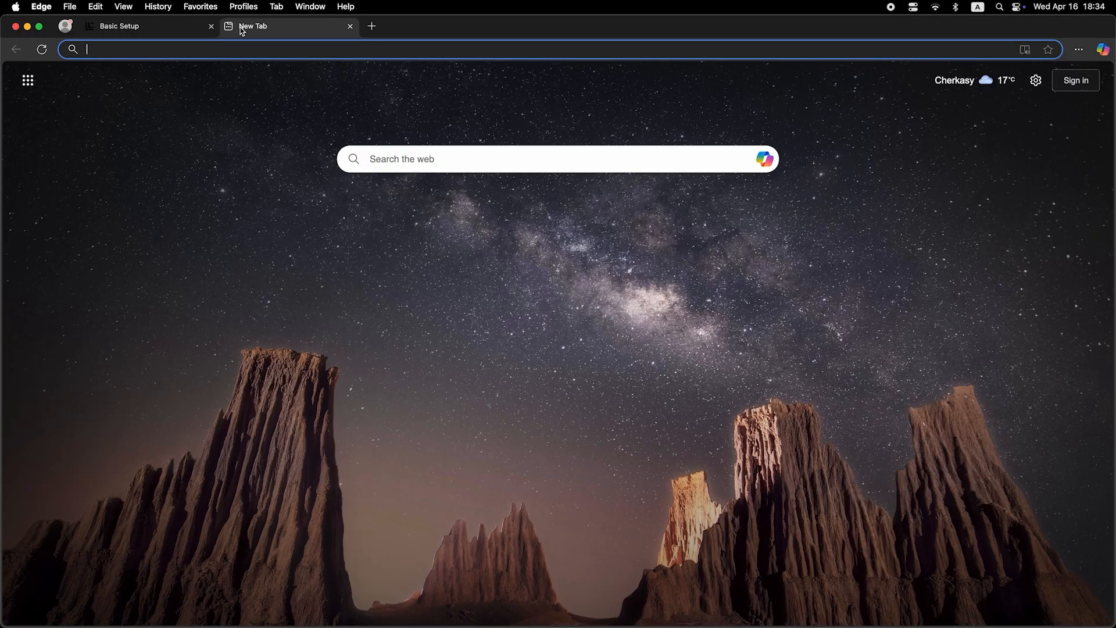
{"action": "left_click", "coordinate": [255, 51]}
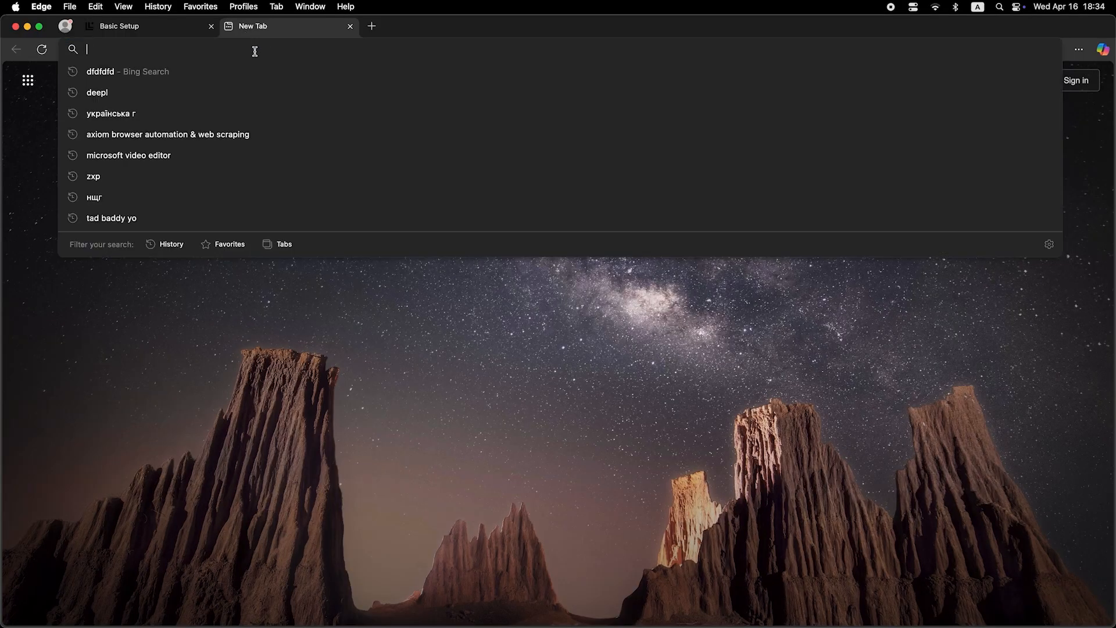
{"action": "type", "text": "zhdsdsf"}
{"action": "key", "text": "Return"}
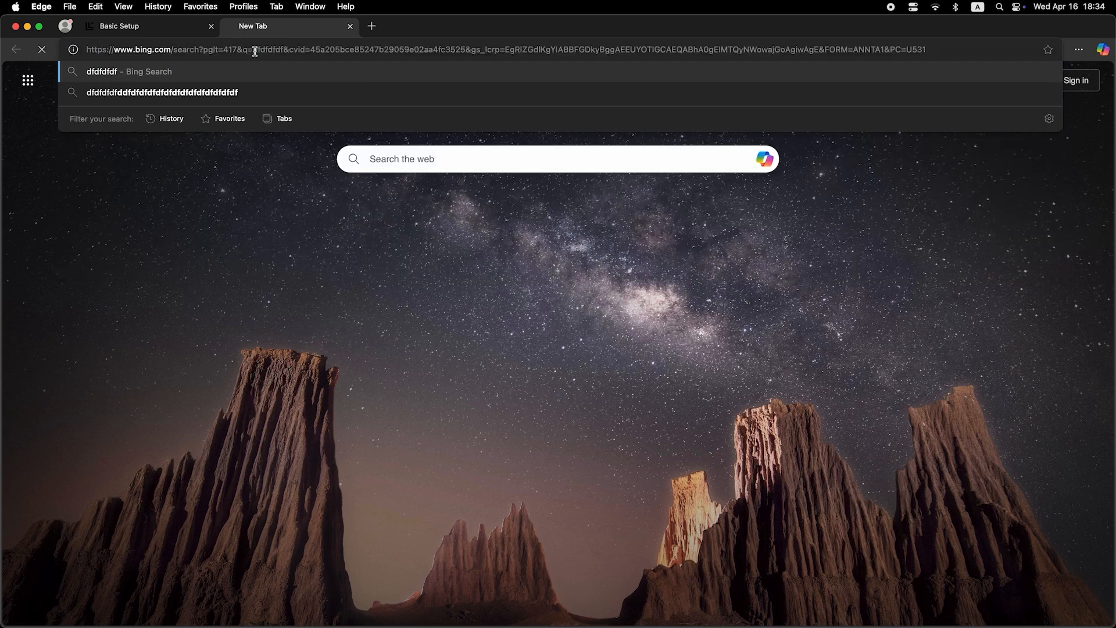